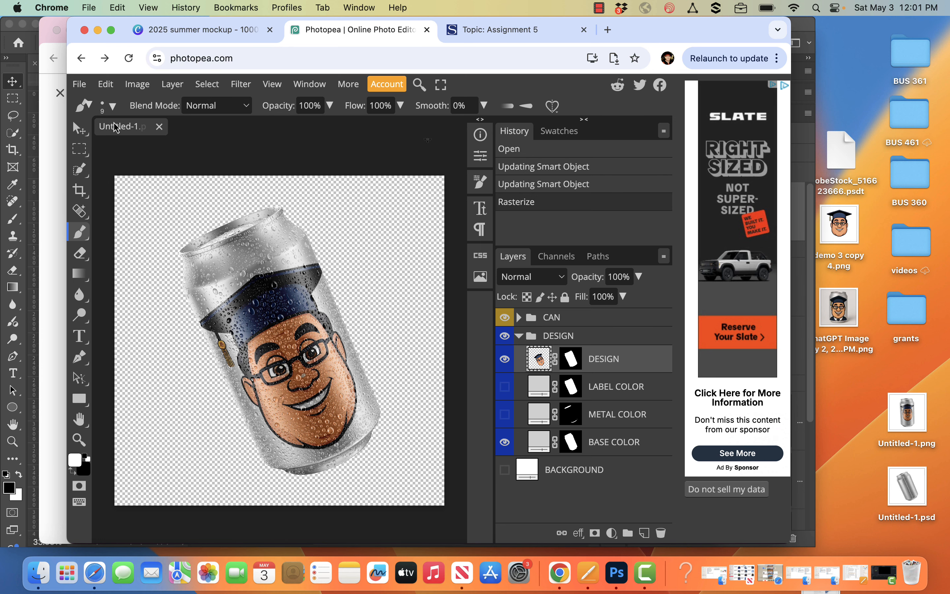
# - Review the example can mockups in ChatGPT and Photopea, the phone mockup in Canva, and the source image demo 3 copy 4.png
pyautogui.click(52, 130)
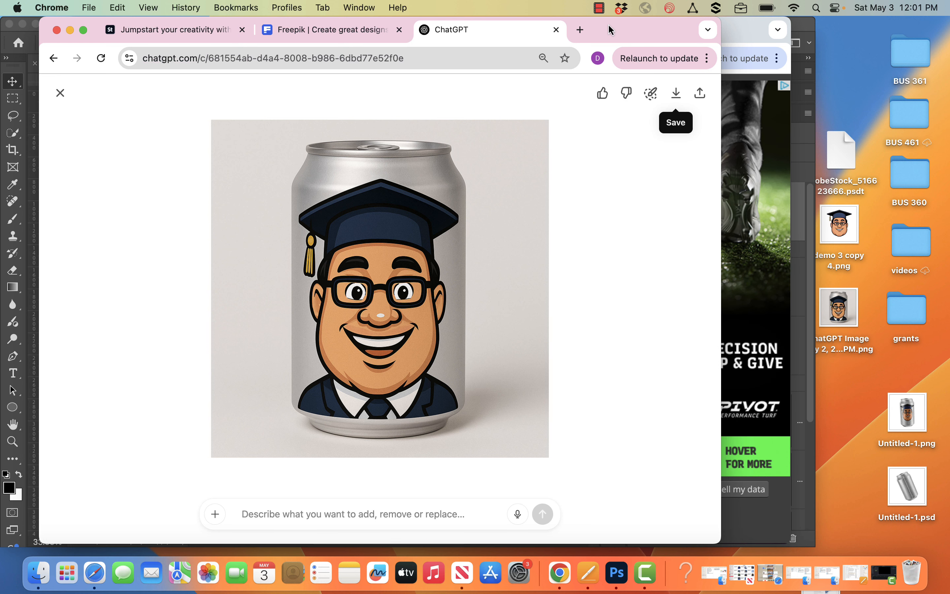
pyautogui.click(737, 31)
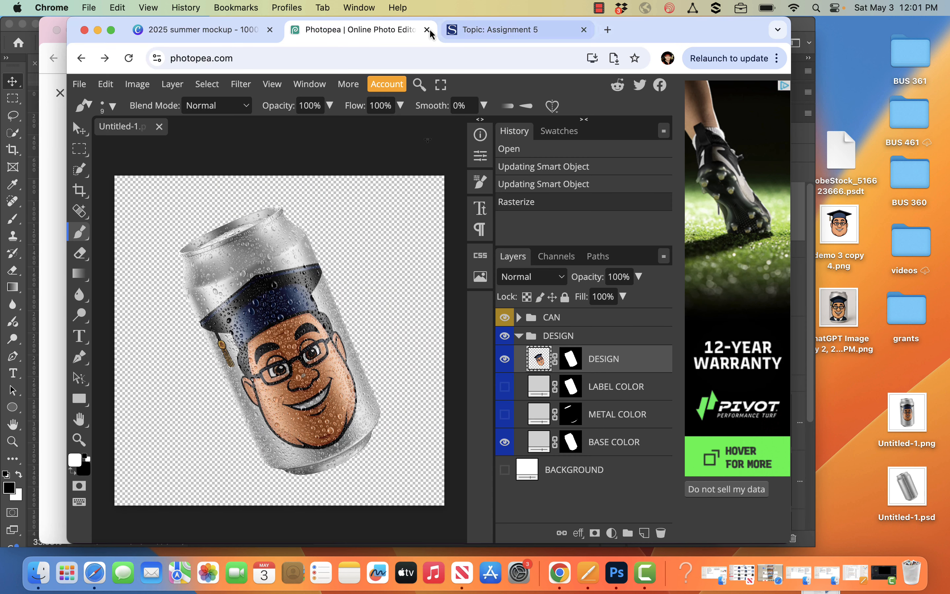
pyautogui.click(237, 34)
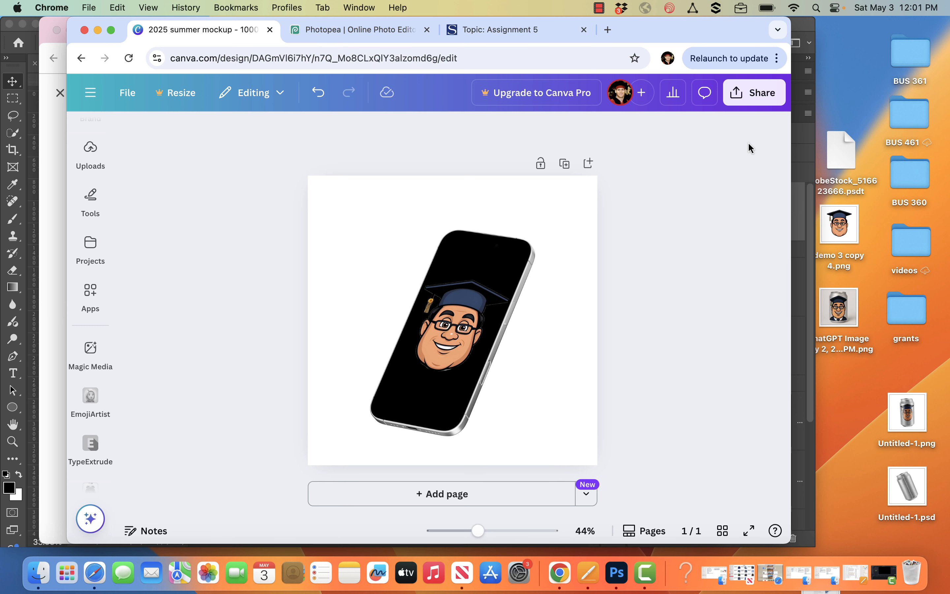
pyautogui.doubleClick(852, 232)
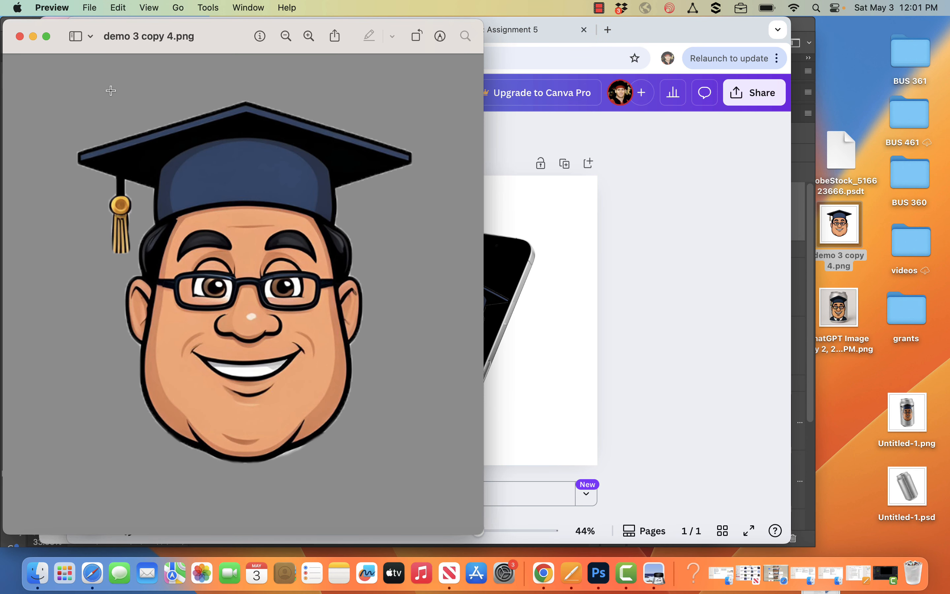
pyautogui.click(20, 36)
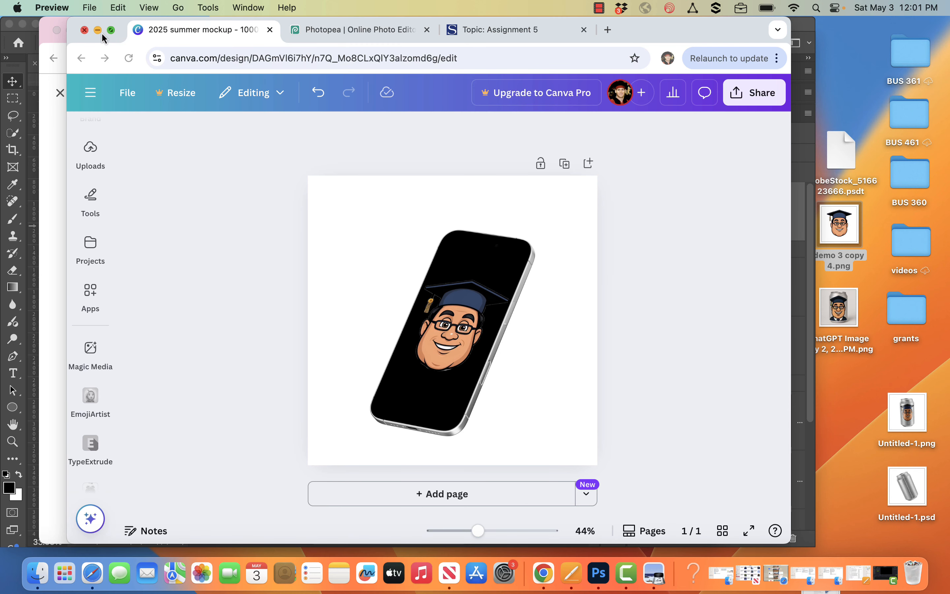
pyautogui.click(50, 46)
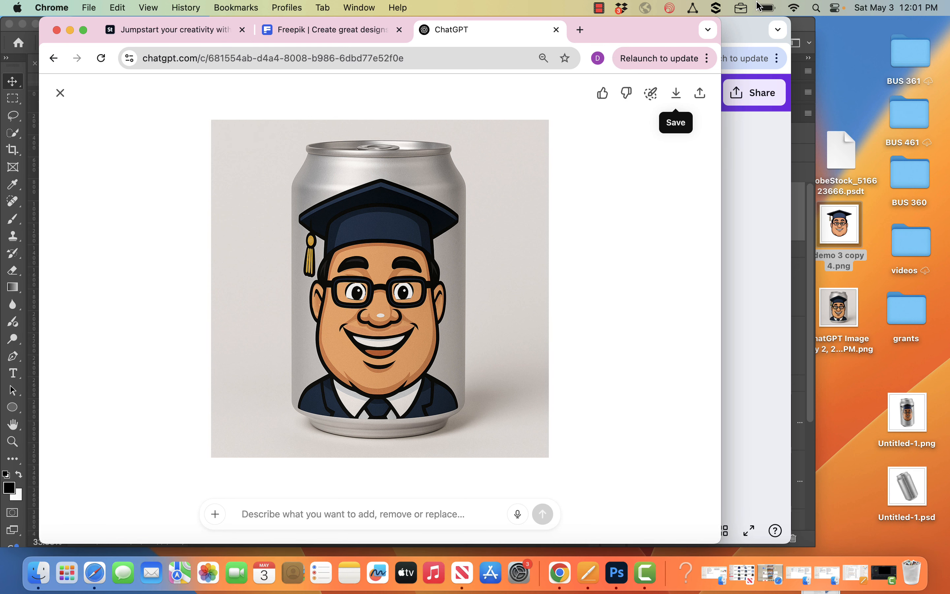
pyautogui.click(745, 31)
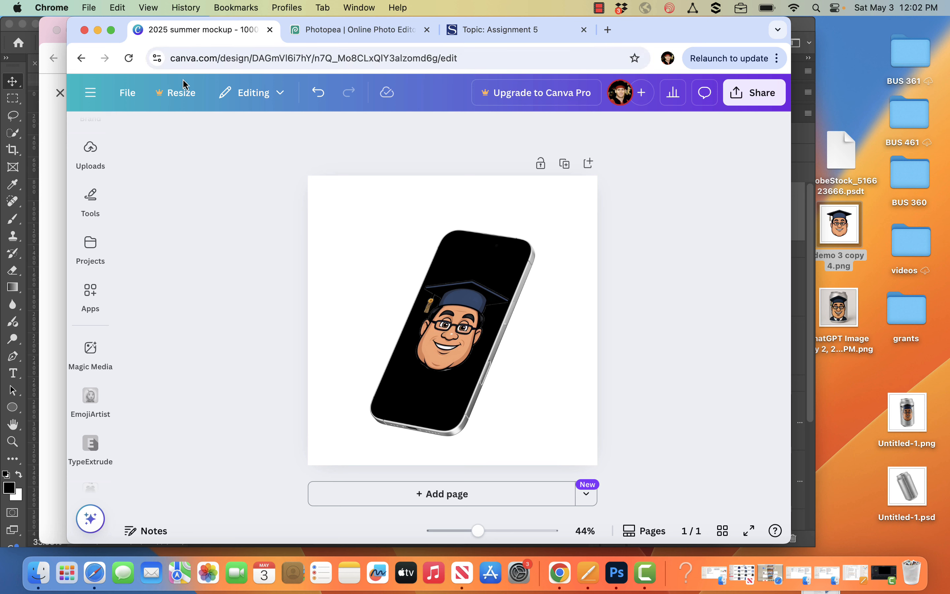
# - Add a blank page to the 2025 summer mockup design, and create a new 1000 × 1000 px design
pyautogui.click(425, 493)
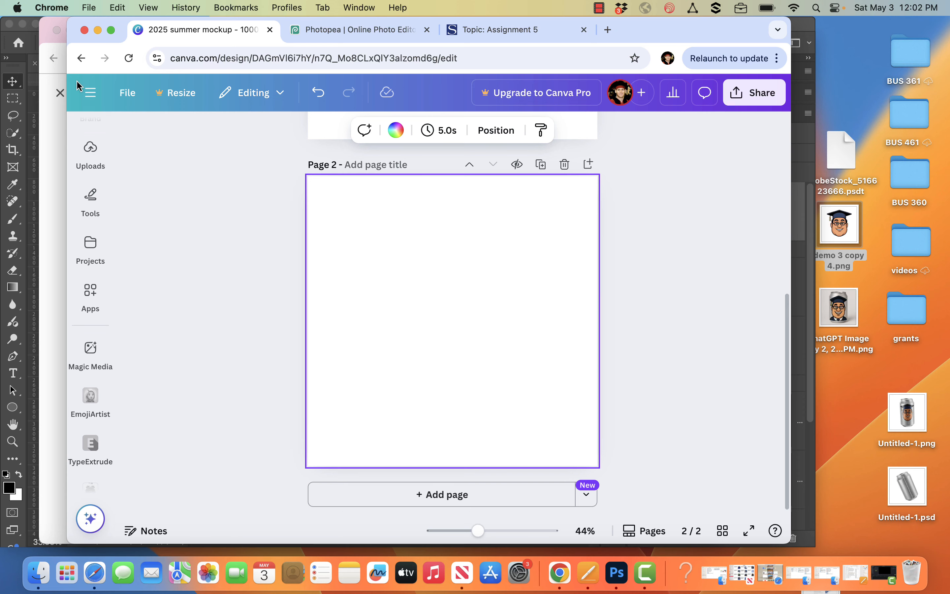
pyautogui.click(91, 94)
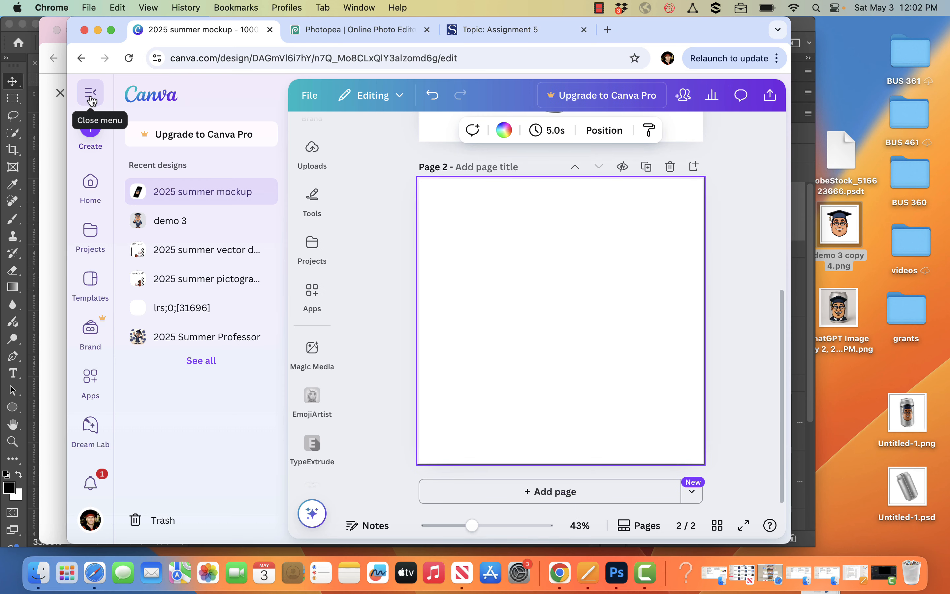
pyautogui.click(90, 127)
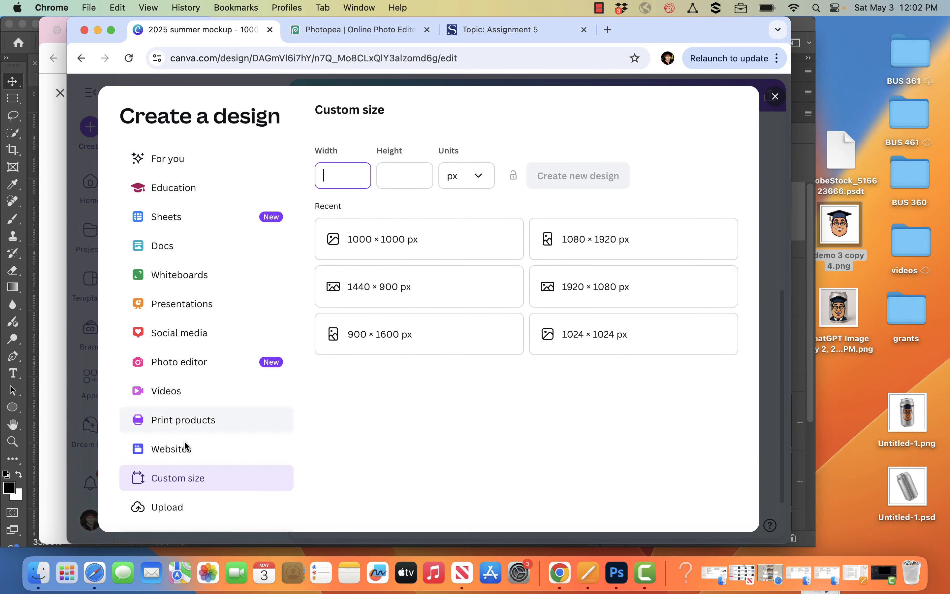
pyautogui.click(431, 251)
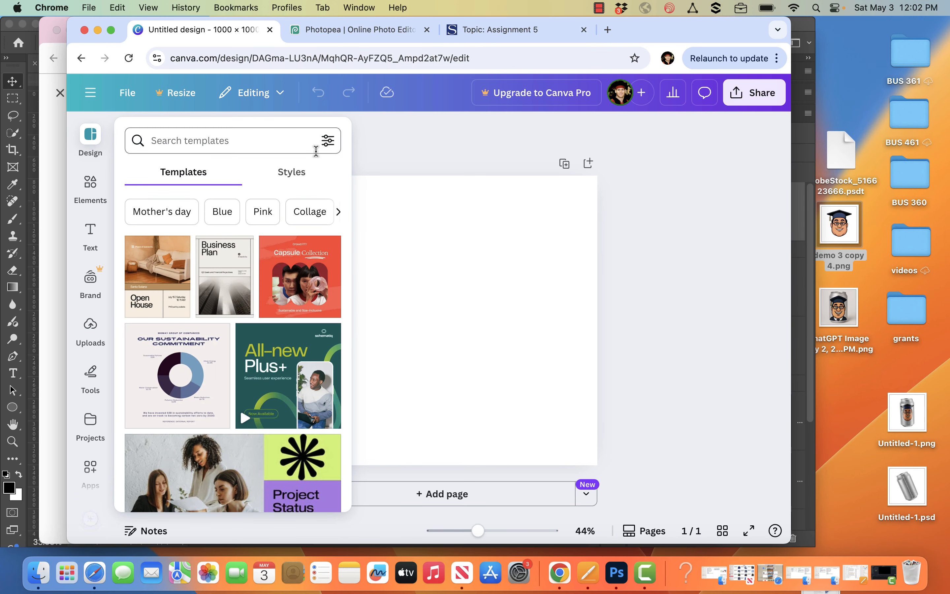
# - Search the design elements for "mockups" and show the full Mockups collection
pyautogui.click(90, 186)
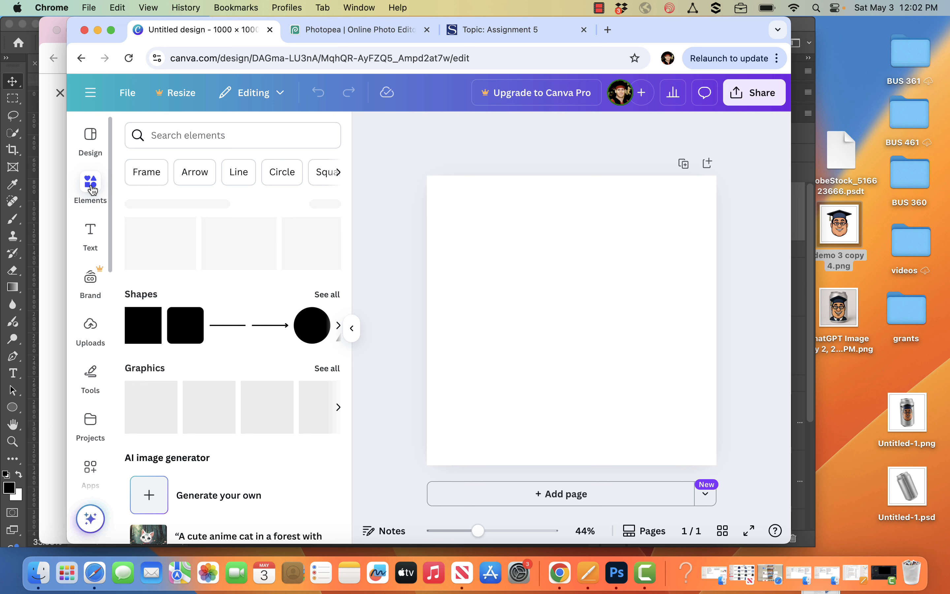
pyautogui.click(196, 132)
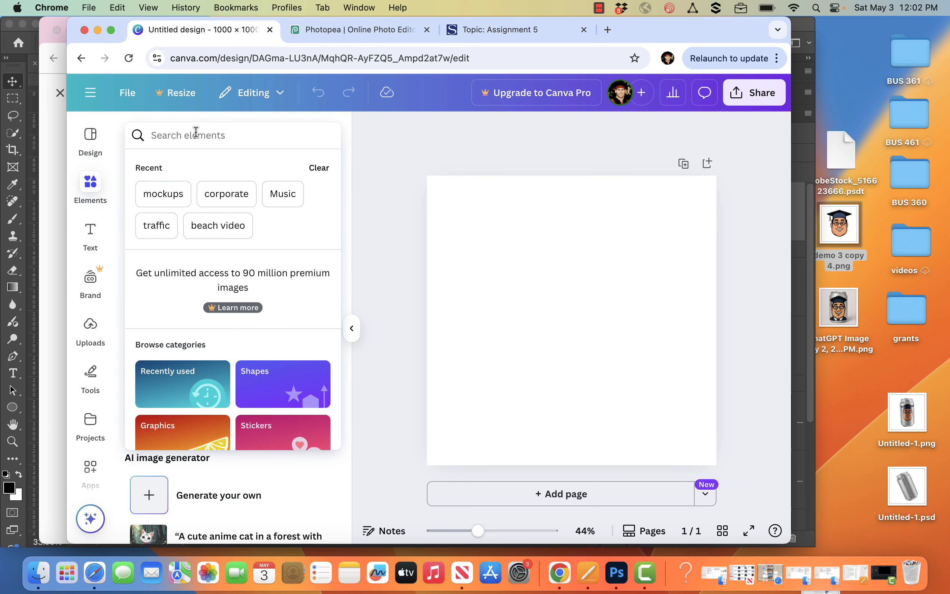
pyautogui.write('mockups')
pyautogui.press('Return')
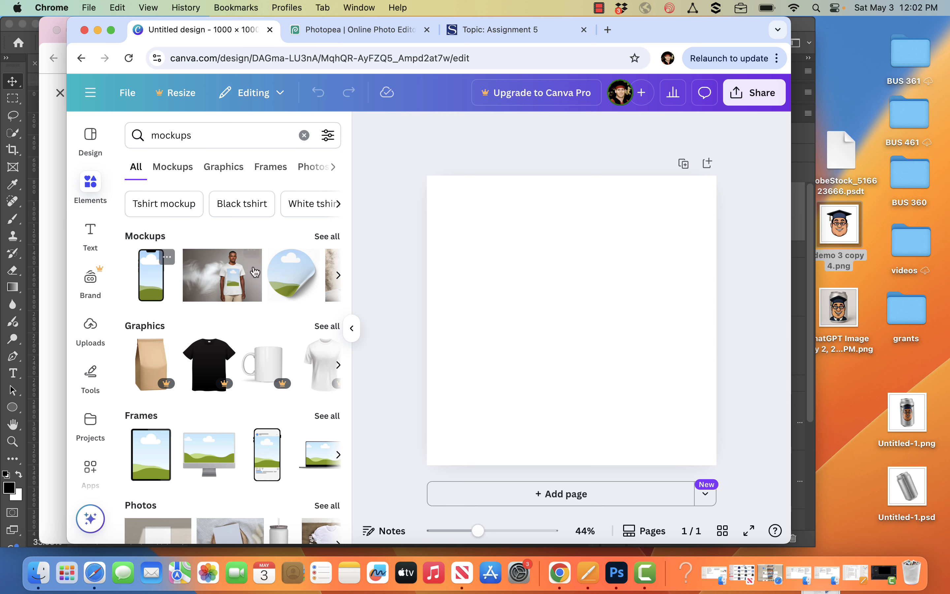
pyautogui.click(326, 237)
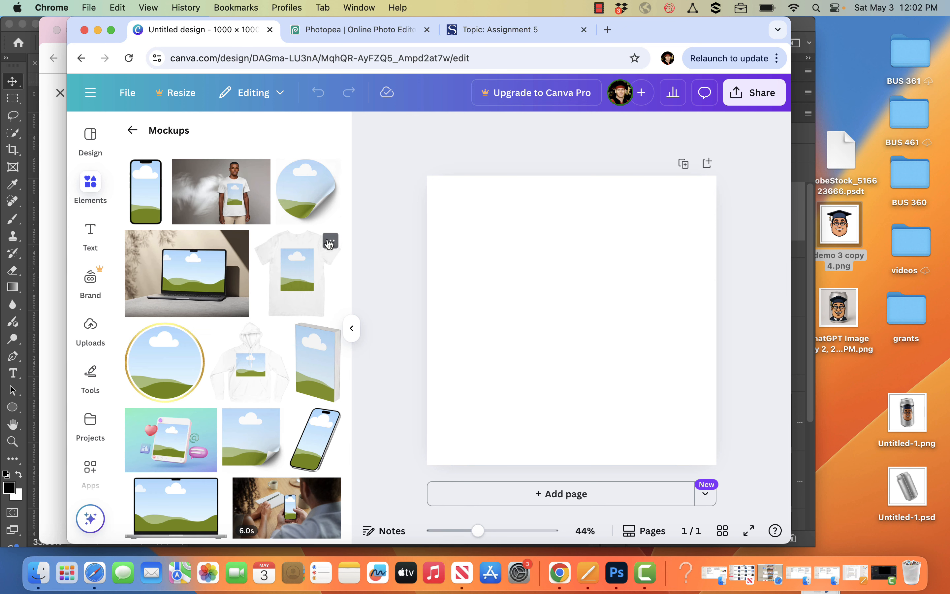
# - Place the tilted smartphone mockup on the blank page, then enlarge and center it
pyautogui.moveTo(319, 453); pyautogui.dragTo(551, 307)
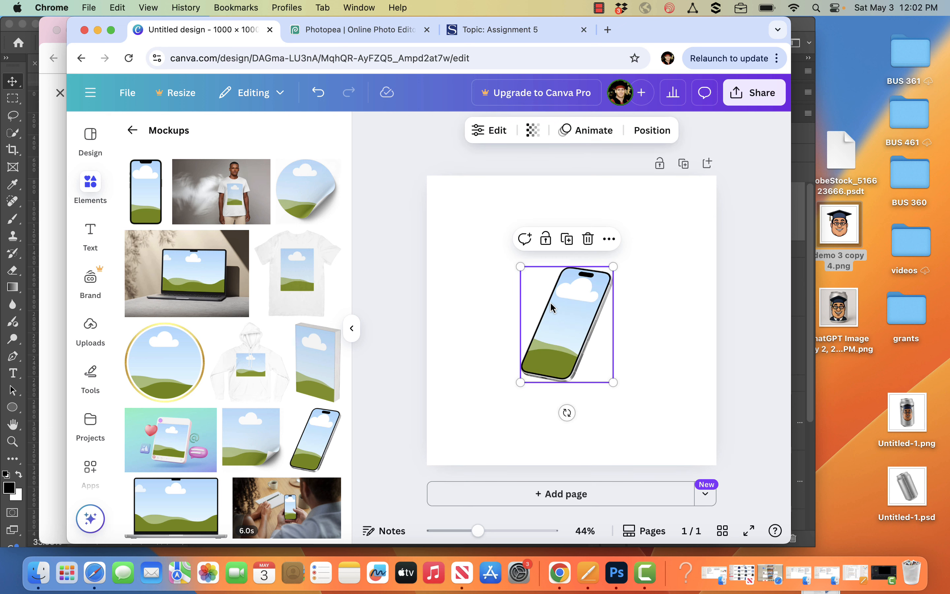
pyautogui.moveTo(520, 266); pyautogui.dragTo(447, 200)
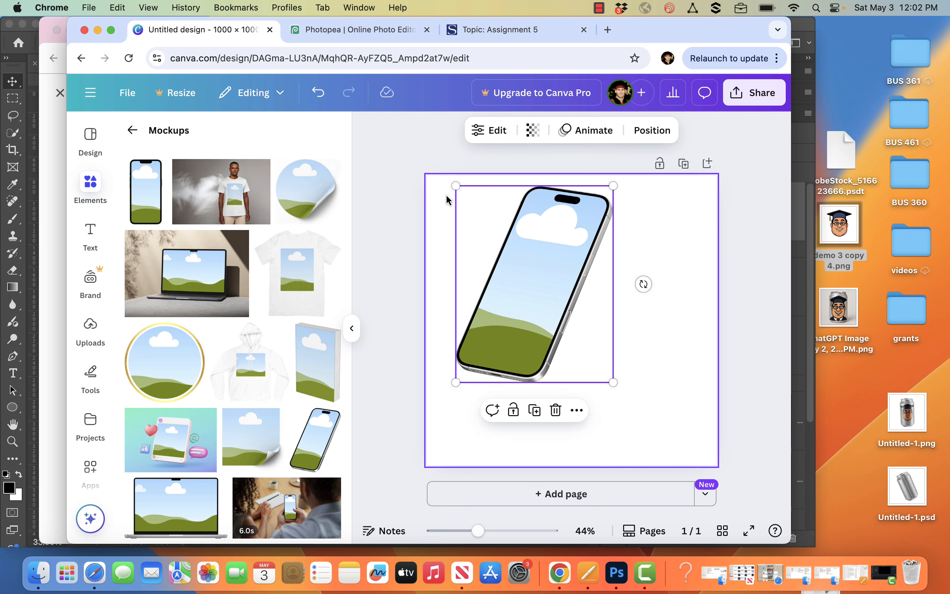
pyautogui.moveTo(522, 239); pyautogui.dragTo(561, 290)
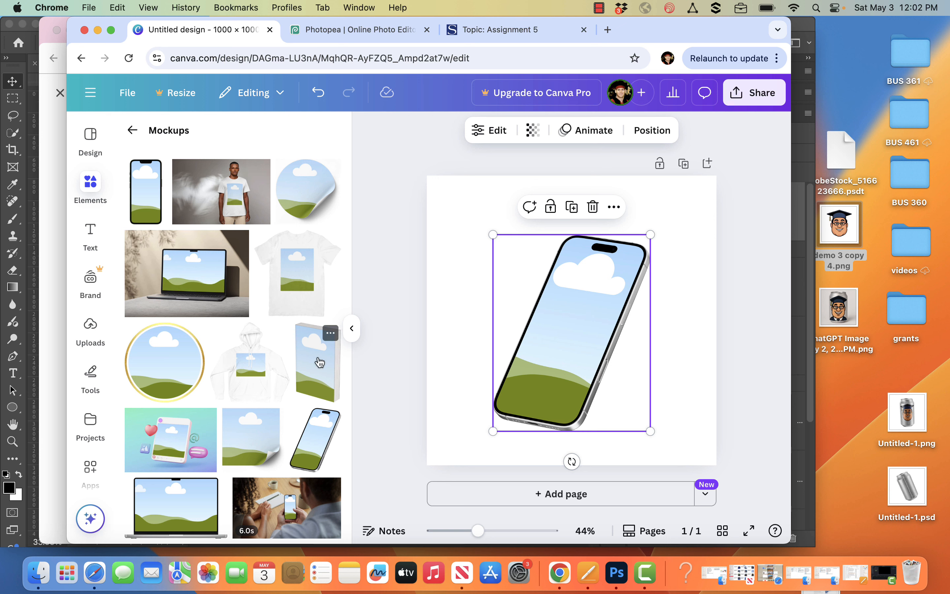
# - Add demo 3 copy 4.png from the desktop to the design and place it inside the phone mockup's screen
pyautogui.click(351, 330)
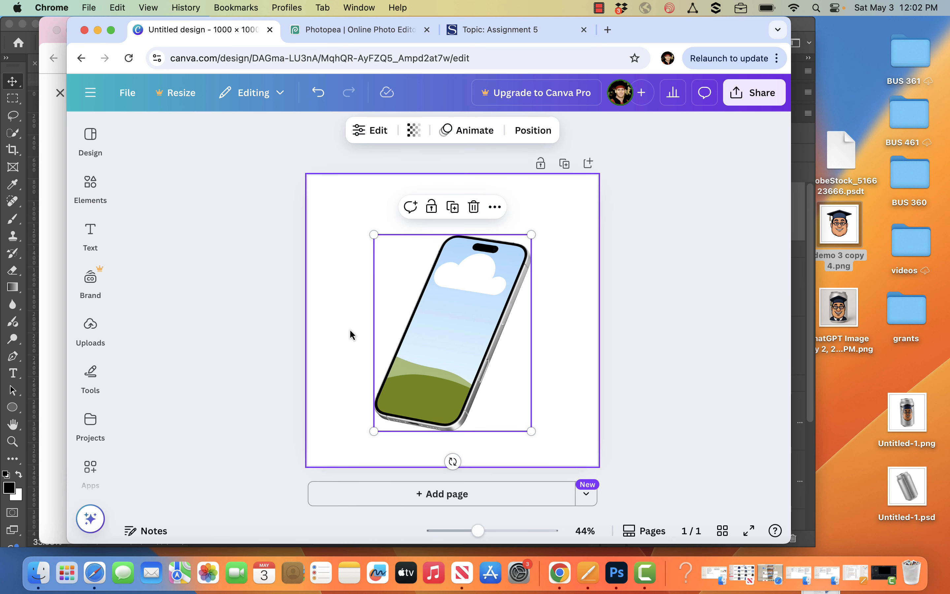
pyautogui.moveTo(834, 229); pyautogui.dragTo(581, 259)
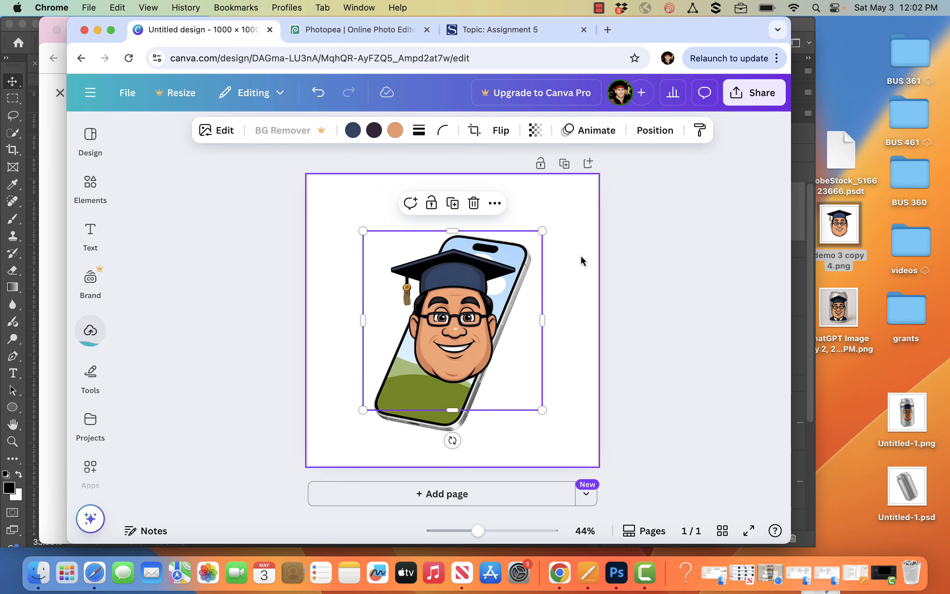
pyautogui.moveTo(441, 294); pyautogui.dragTo(427, 312)
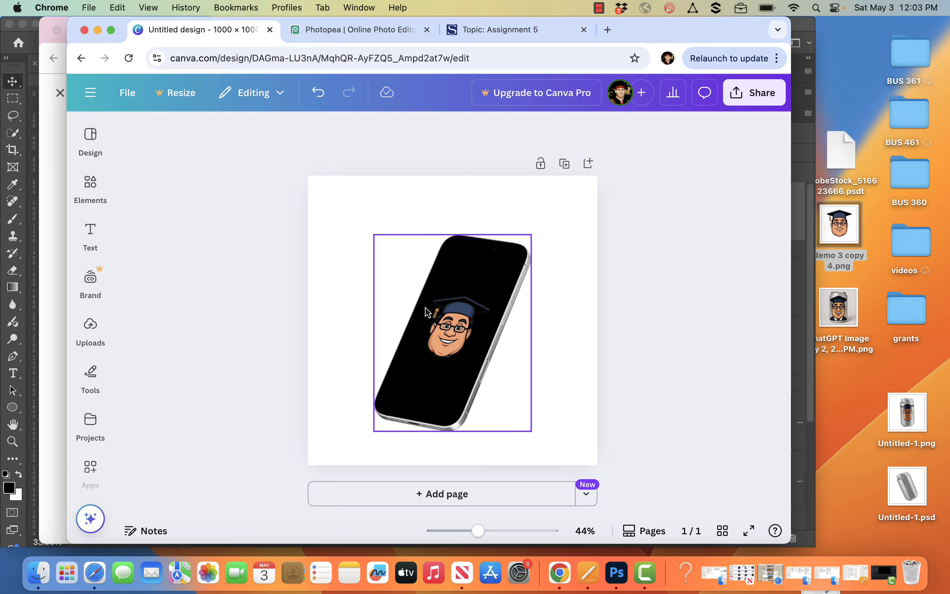
# - Enlarge the cartoon face within the phone mockup's screen, keep it centered, and apply the changes
pyautogui.click(451, 328)
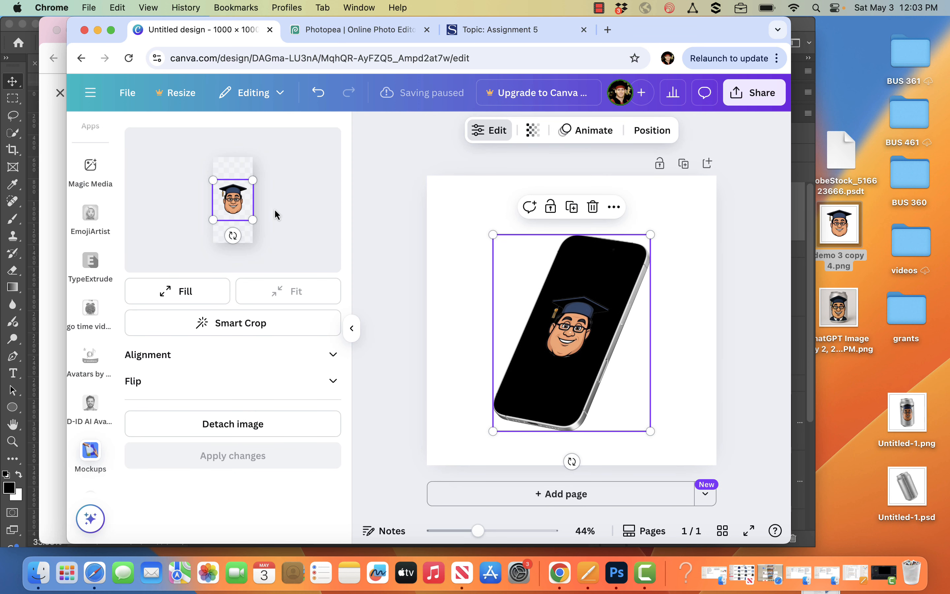
pyautogui.moveTo(214, 181); pyautogui.dragTo(205, 173)
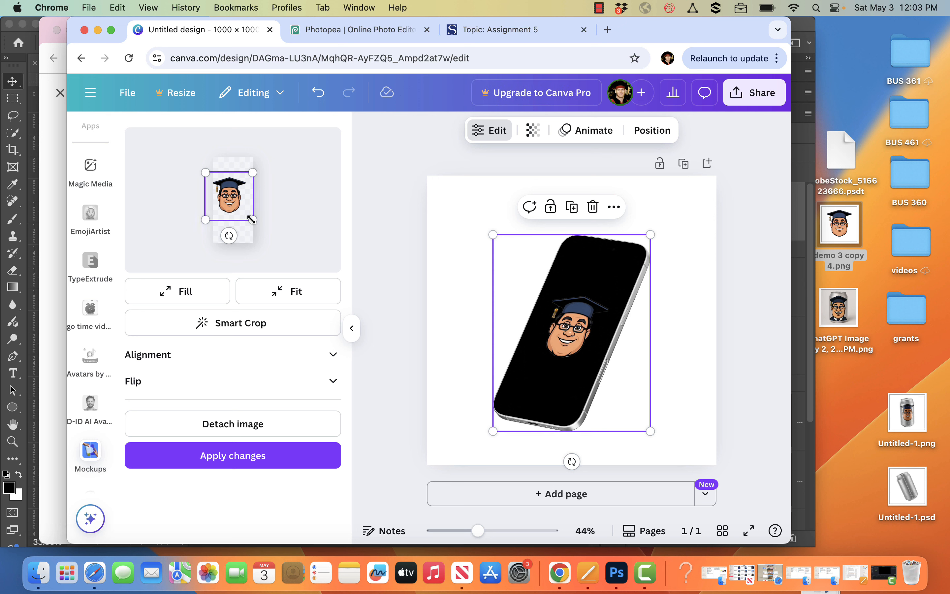
pyautogui.moveTo(254, 222); pyautogui.dragTo(260, 227)
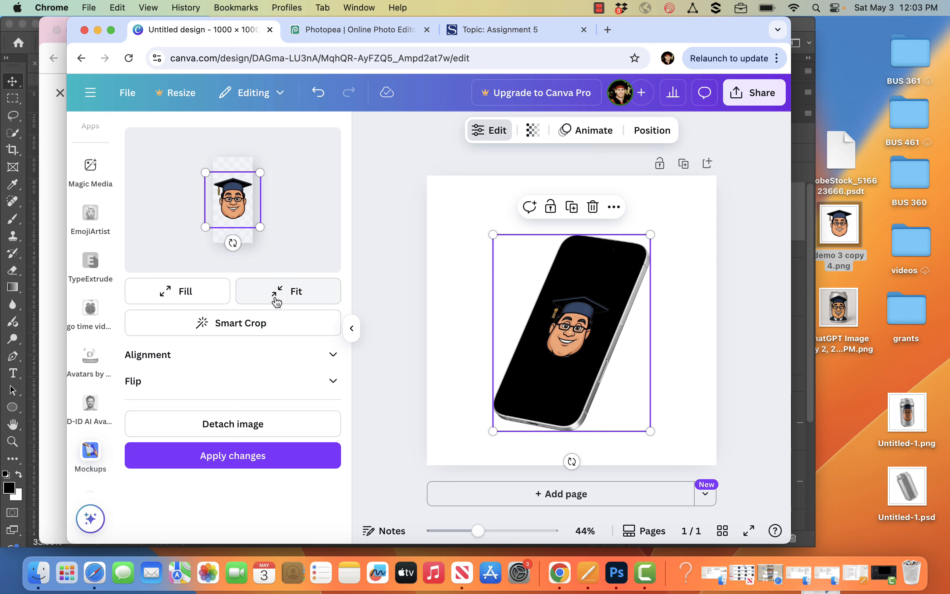
pyautogui.click(256, 463)
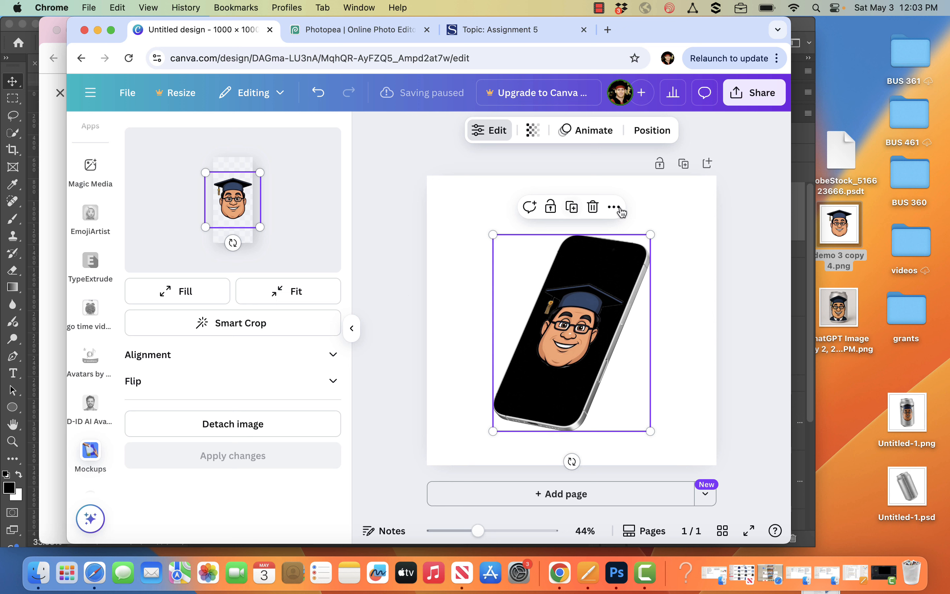
pyautogui.click(380, 262)
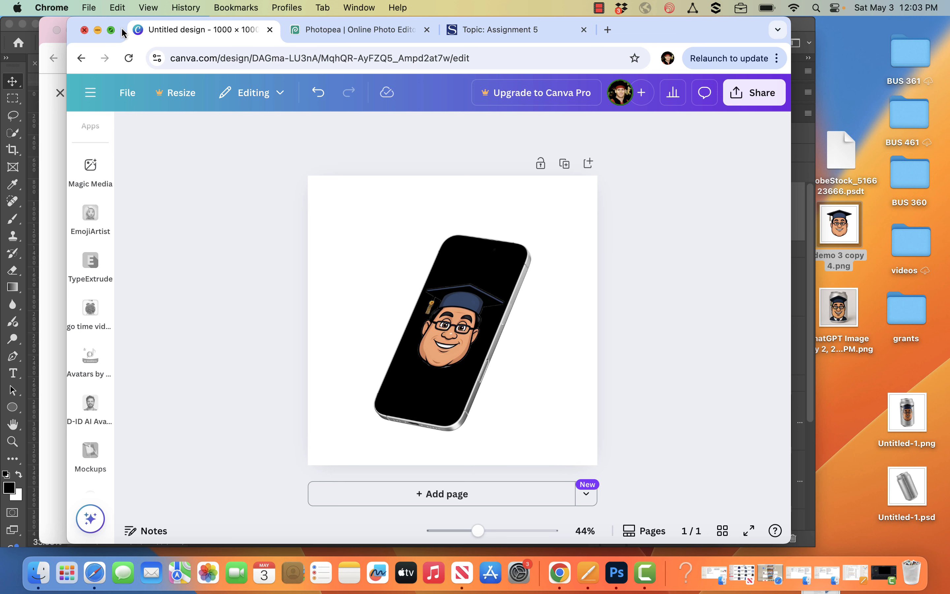
# - Minimize the Canva window, switch to the Adobe Stock site and open its Templates page
pyautogui.click(98, 31)
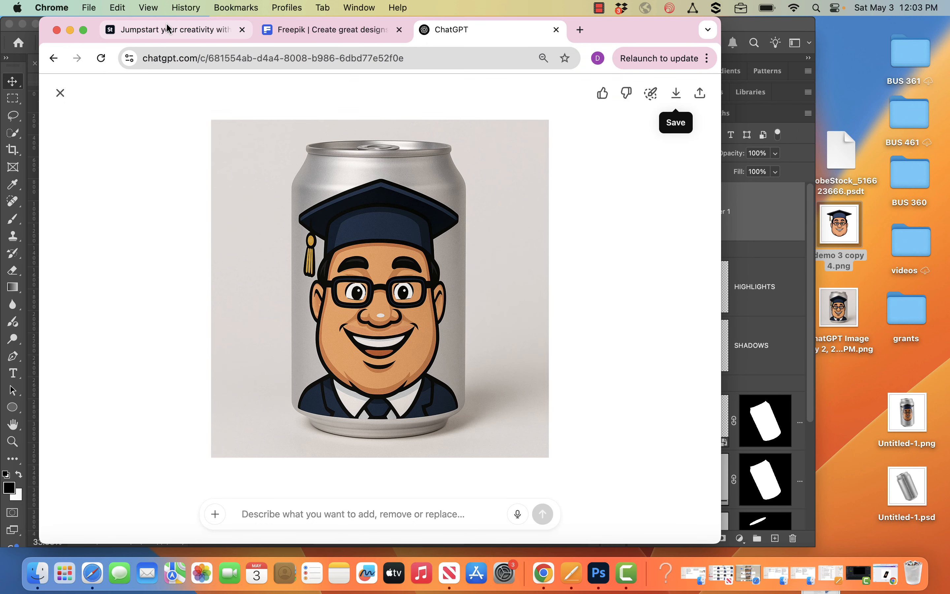
pyautogui.click(193, 37)
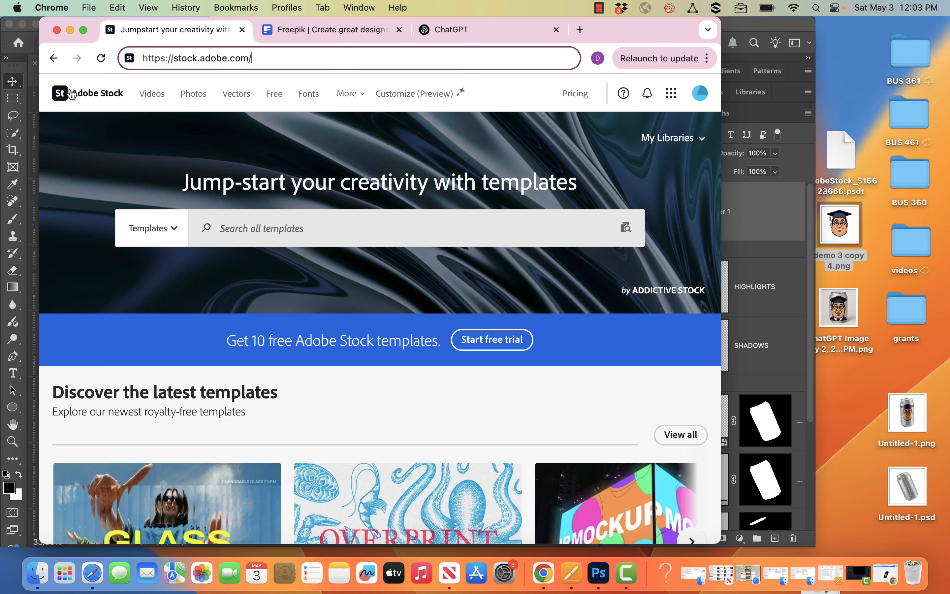
pyautogui.click(358, 95)
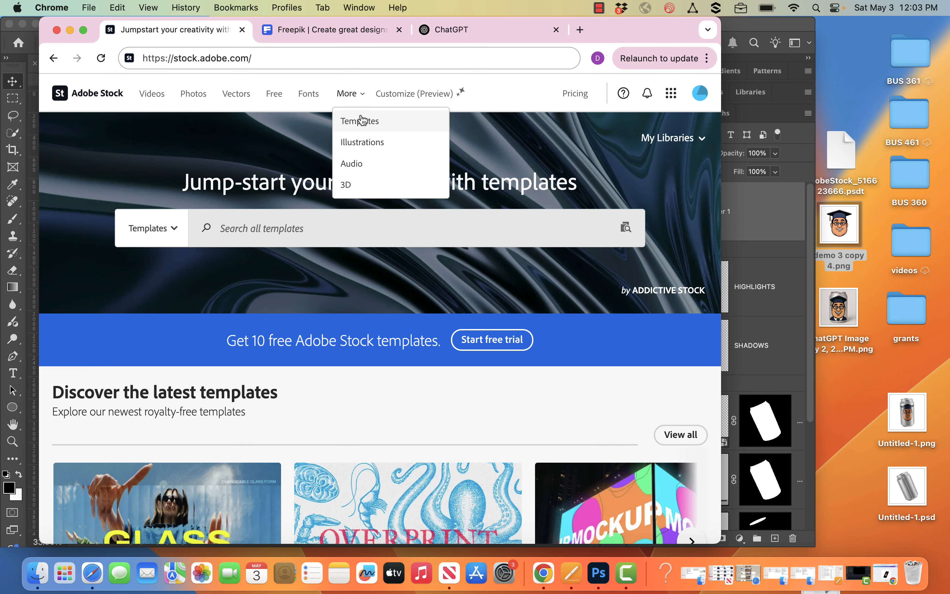
pyautogui.click(369, 130)
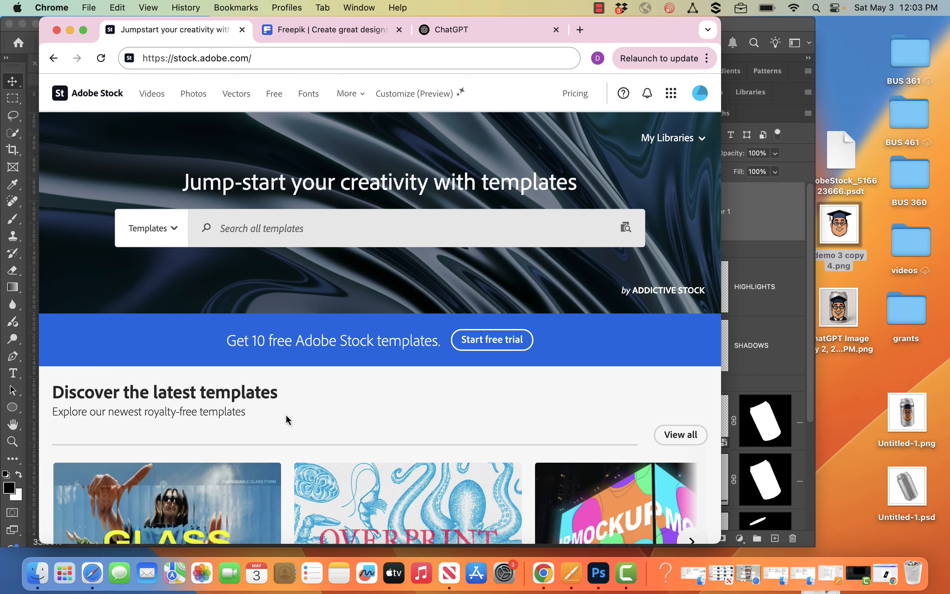
# - Find the Print design mockups category among the Adobe Stock templates and open it
pyautogui.scroll(-10, 288, 419)
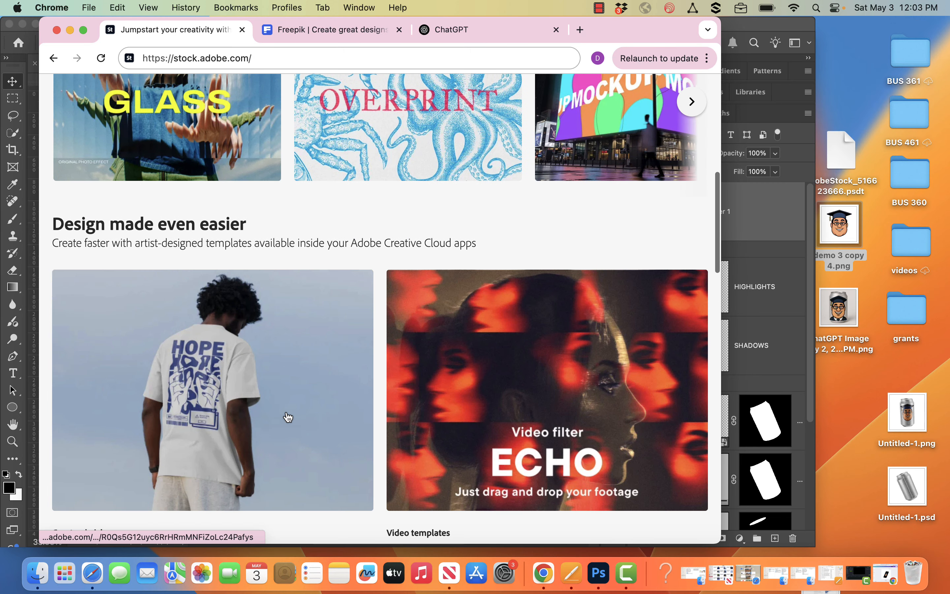
pyautogui.scroll(-10, 287, 417)
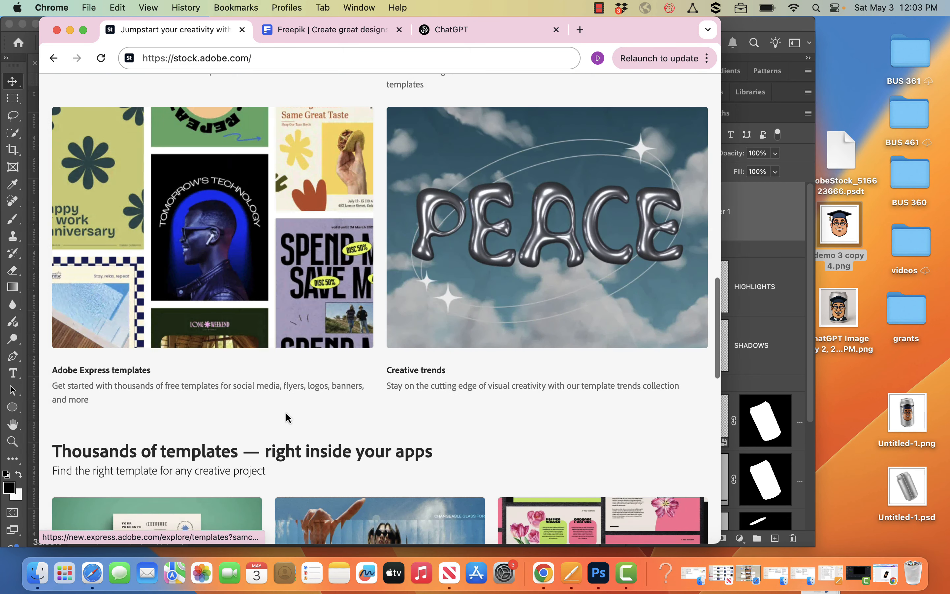
pyautogui.scroll(-4, 288, 417)
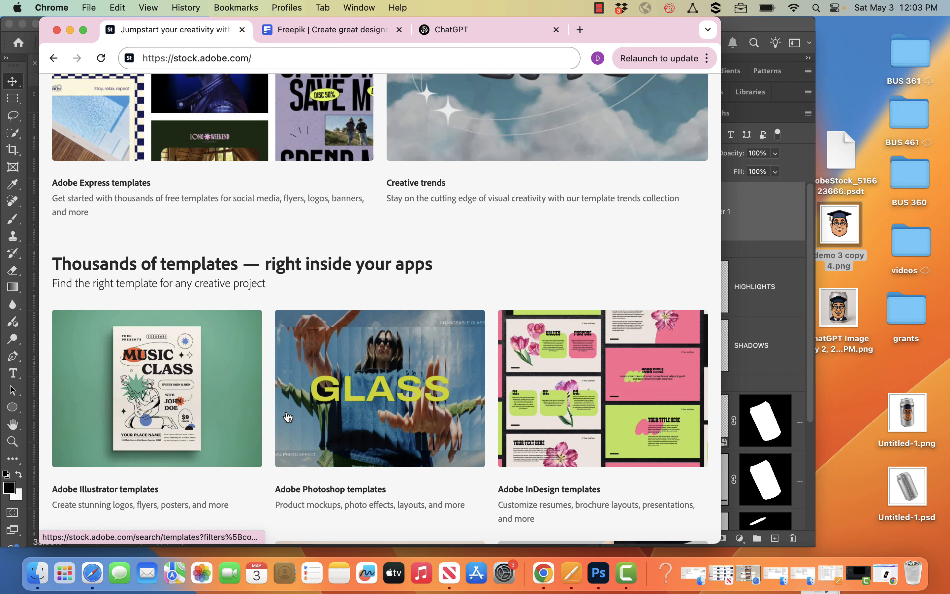
pyautogui.scroll(-5, 288, 417)
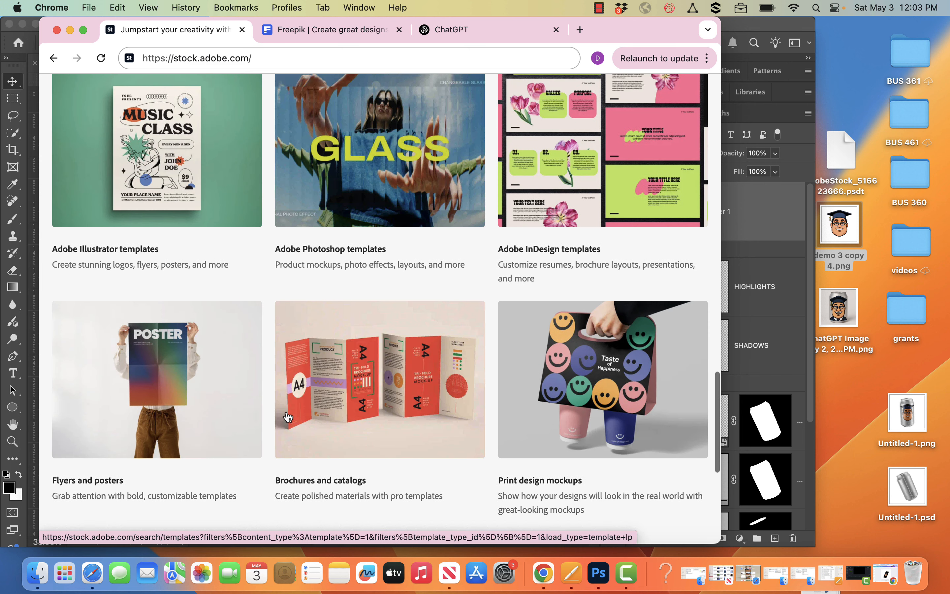
pyautogui.click(618, 390)
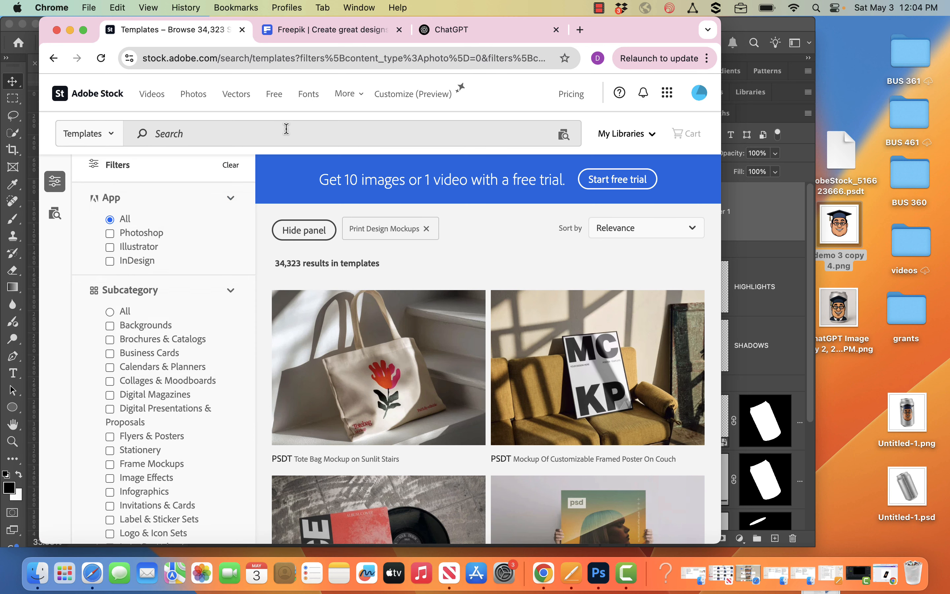
# - Search the print design mockup templates for "can" and open the page of the Can with Water Drops Mockup Template
pyautogui.click(286, 129)
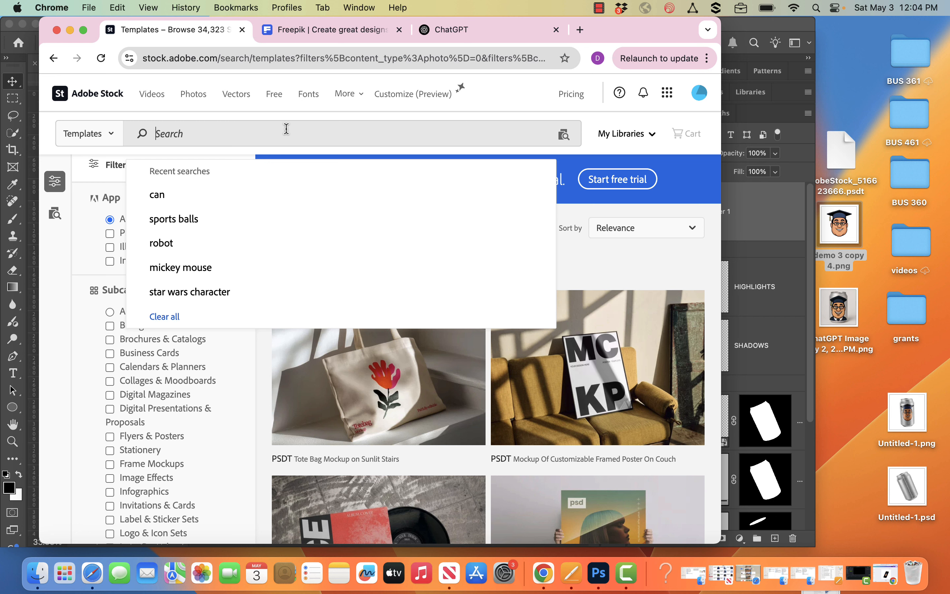
pyautogui.write('can')
pyautogui.press('Return')
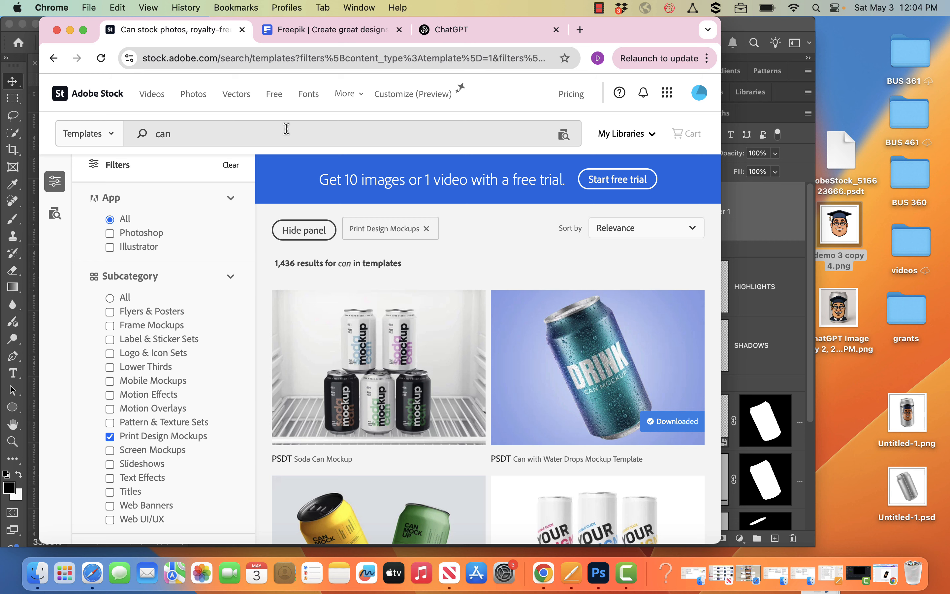
pyautogui.moveTo(631, 399)
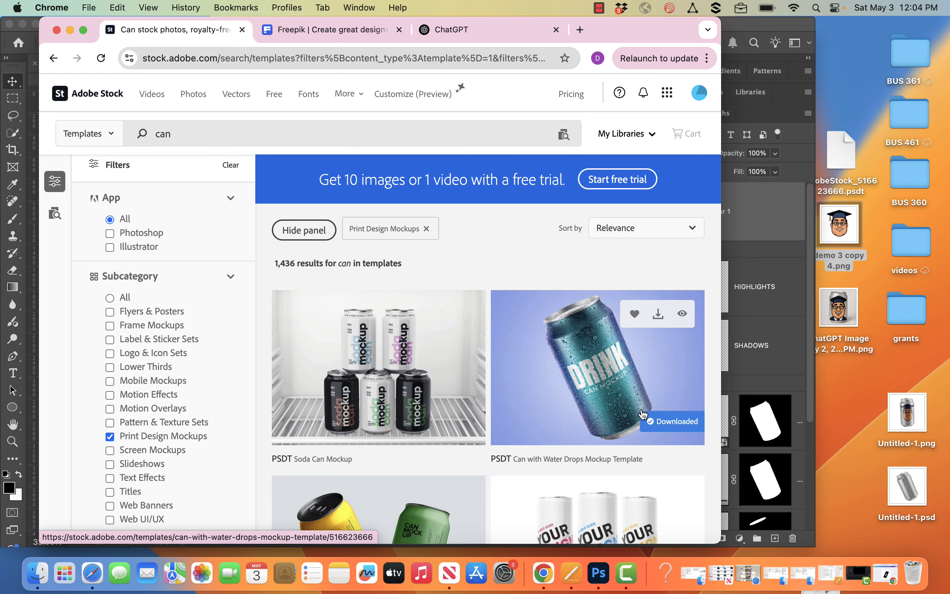
pyautogui.scroll(-5, 667, 395)
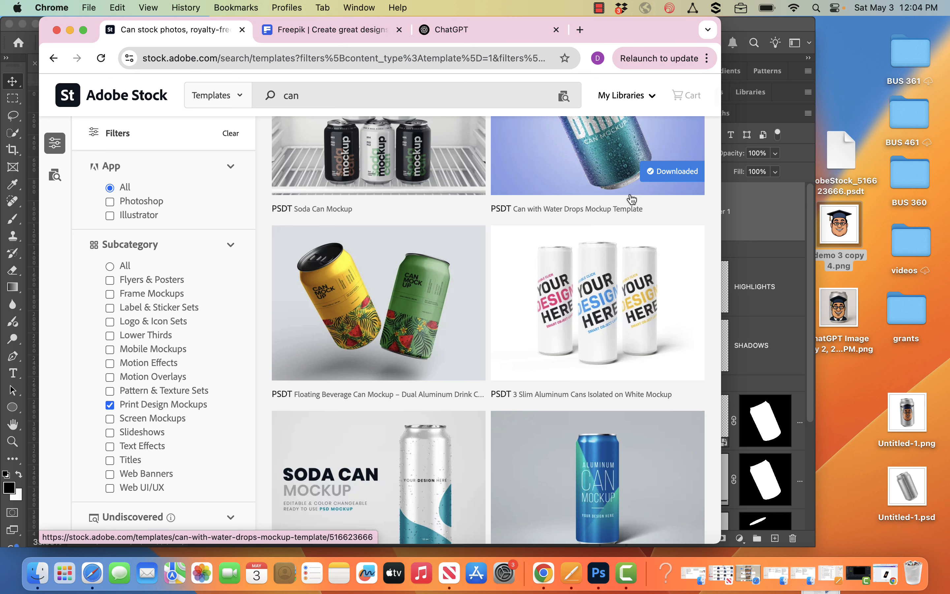
pyautogui.click(582, 179)
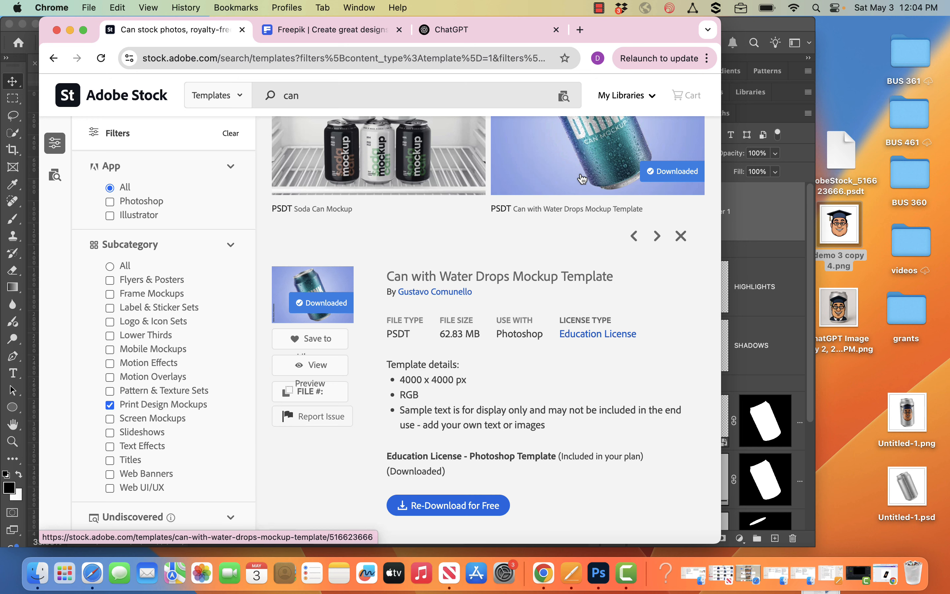
pyautogui.click(326, 396)
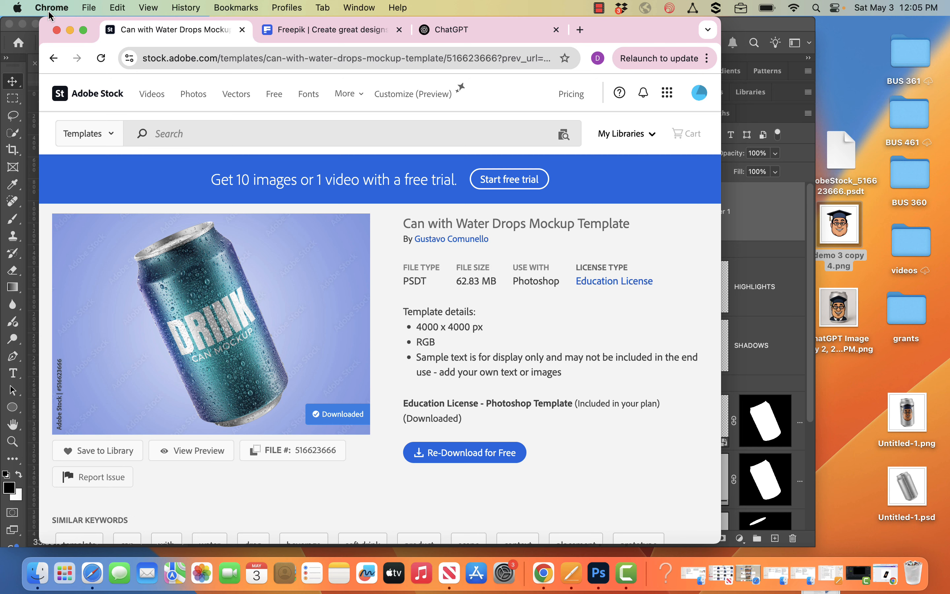
# - Minimize the browser window and open demo 3 copy 4.png from the desktop in Photoshop
pyautogui.click(72, 30)
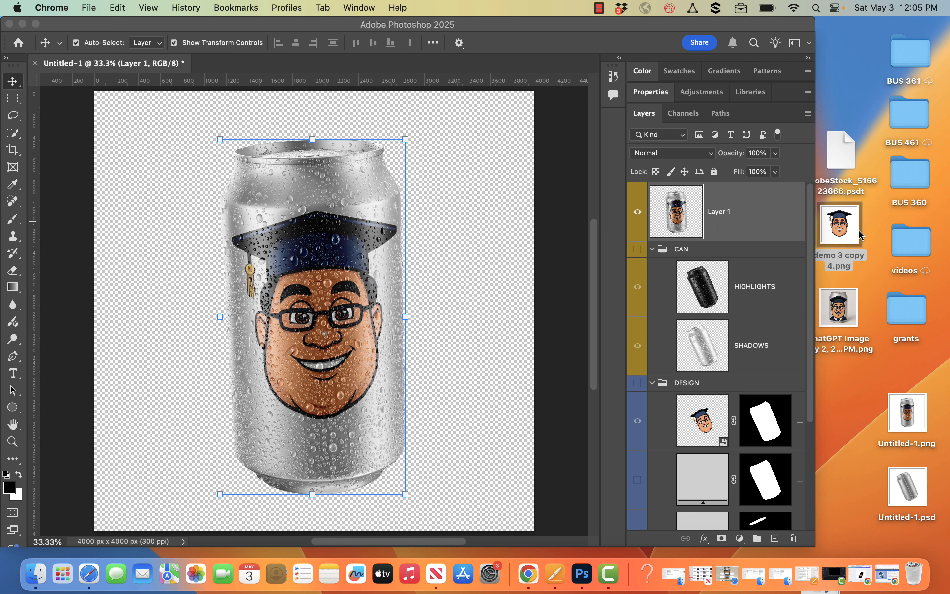
pyautogui.moveTo(855, 232); pyautogui.dragTo(584, 585)
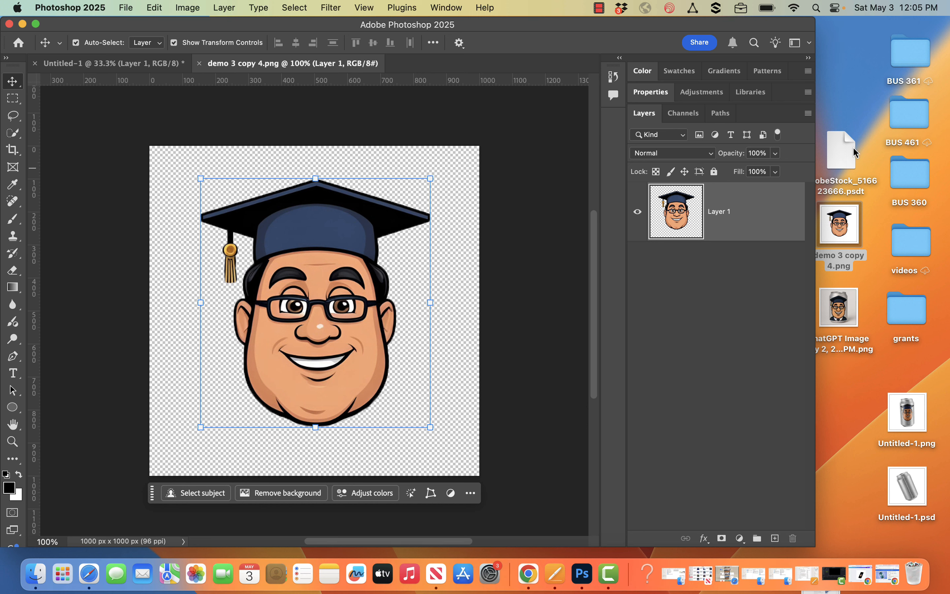
pyautogui.rightClick(847, 153)
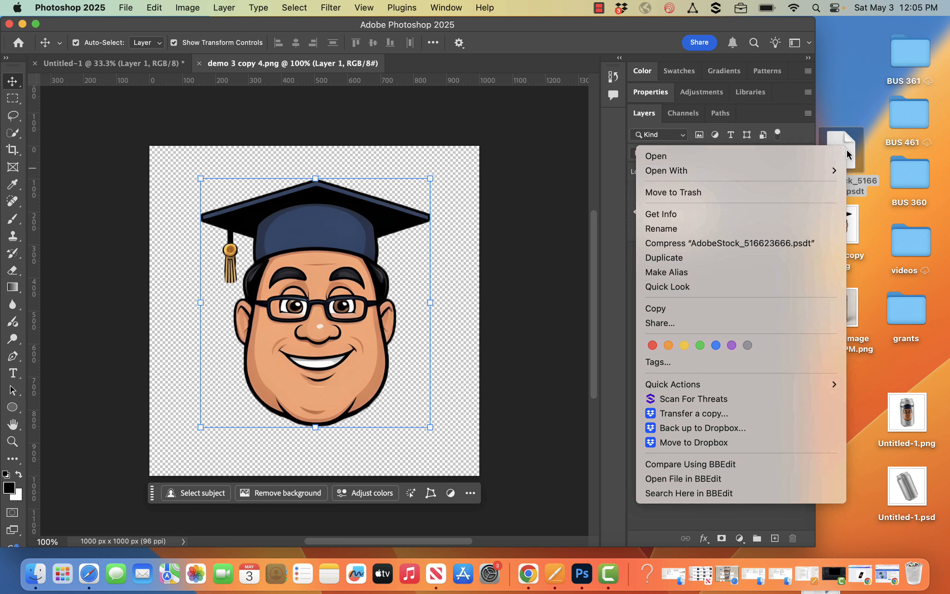
pyautogui.moveTo(808, 175)
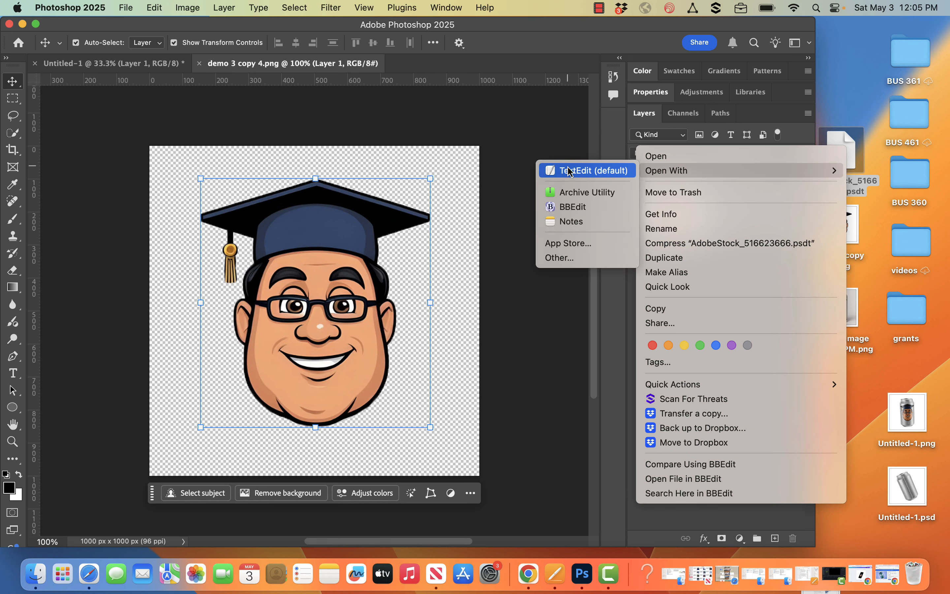
pyautogui.click(837, 89)
pyautogui.moveTo(839, 149); pyautogui.dragTo(856, 83)
pyautogui.doubleClick(854, 83)
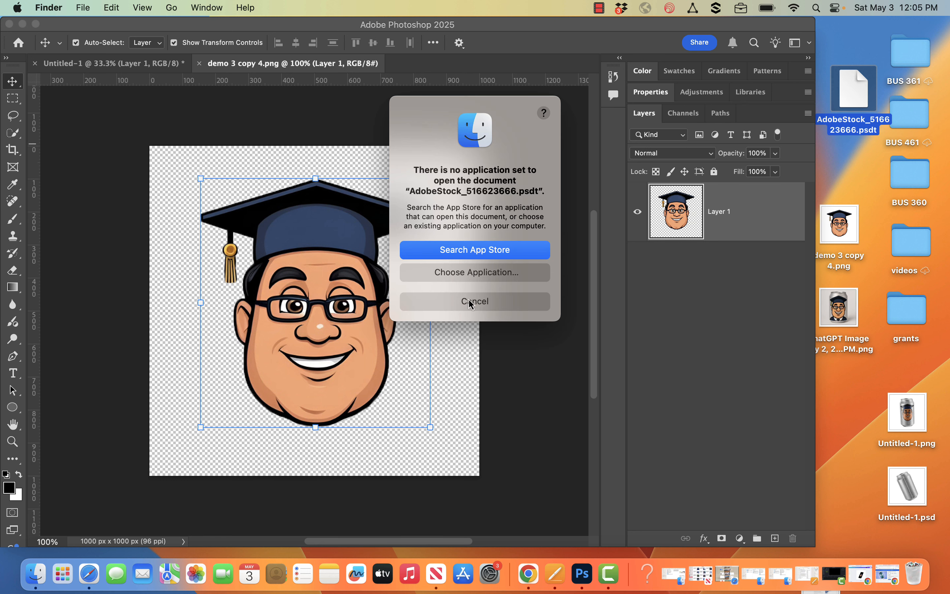
pyautogui.click(474, 301)
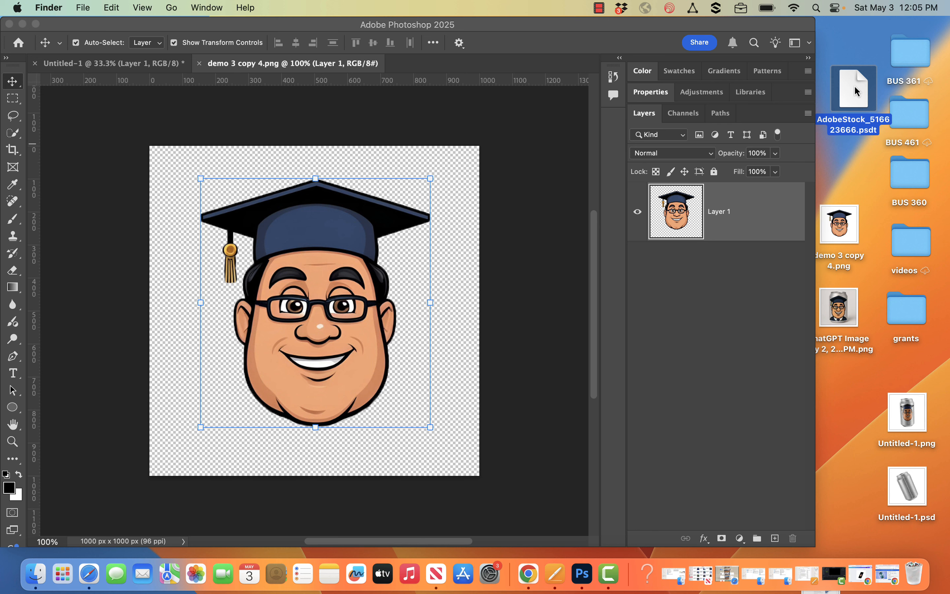
pyautogui.click(80, 6)
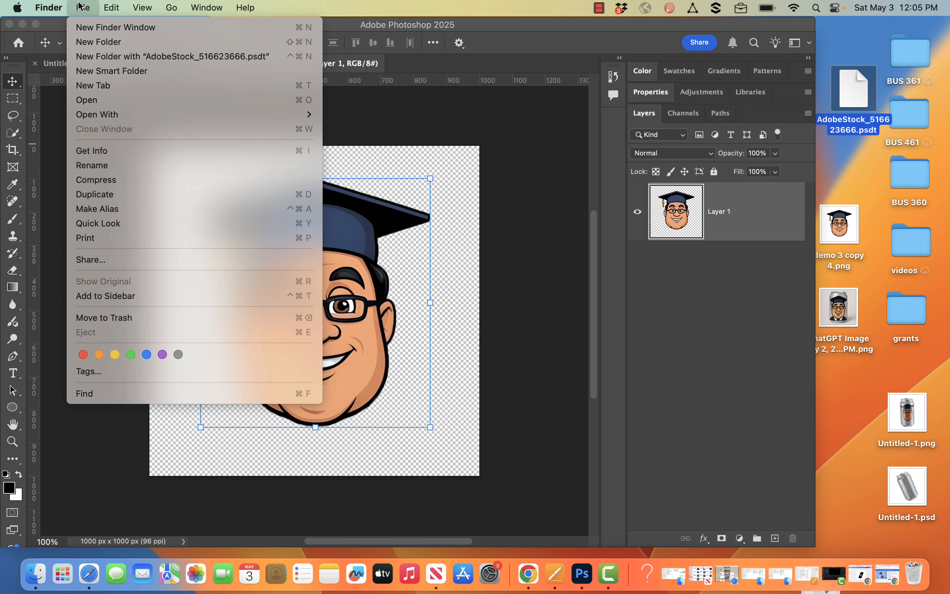
pyautogui.click(80, 7)
# - Open the can template AdobeStock_516623666.psdt from the Desktop folder in Photoshop
pyautogui.click(102, 24)
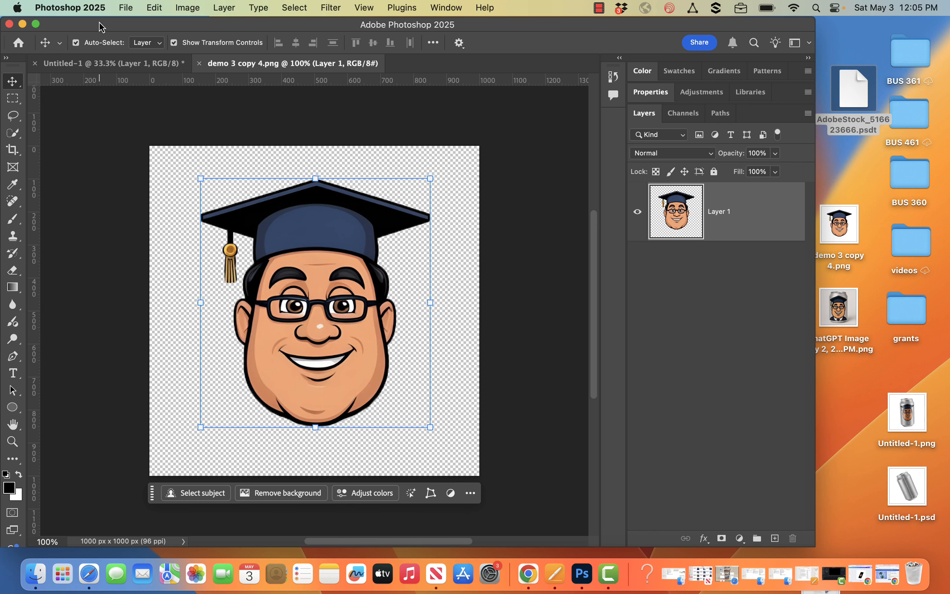
pyautogui.click(123, 8)
pyautogui.click(133, 37)
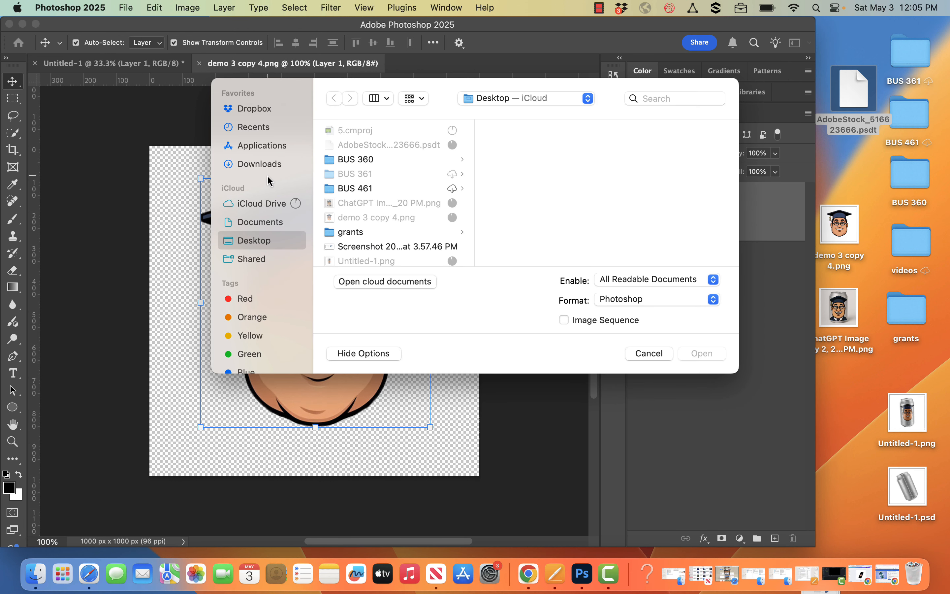
pyautogui.scroll(-3, 365, 214)
pyautogui.scroll(3, 365, 213)
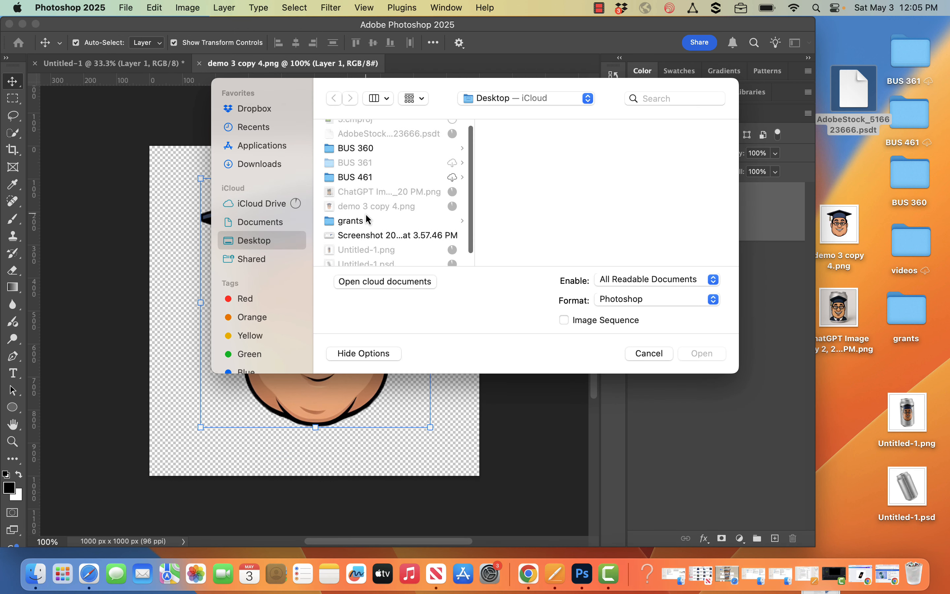
pyautogui.click(404, 145)
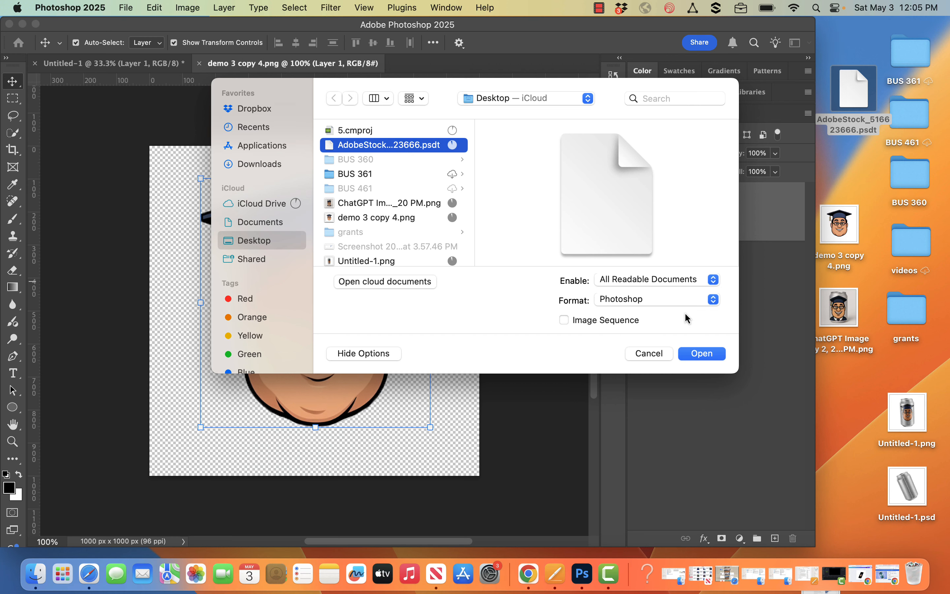
pyautogui.click(702, 353)
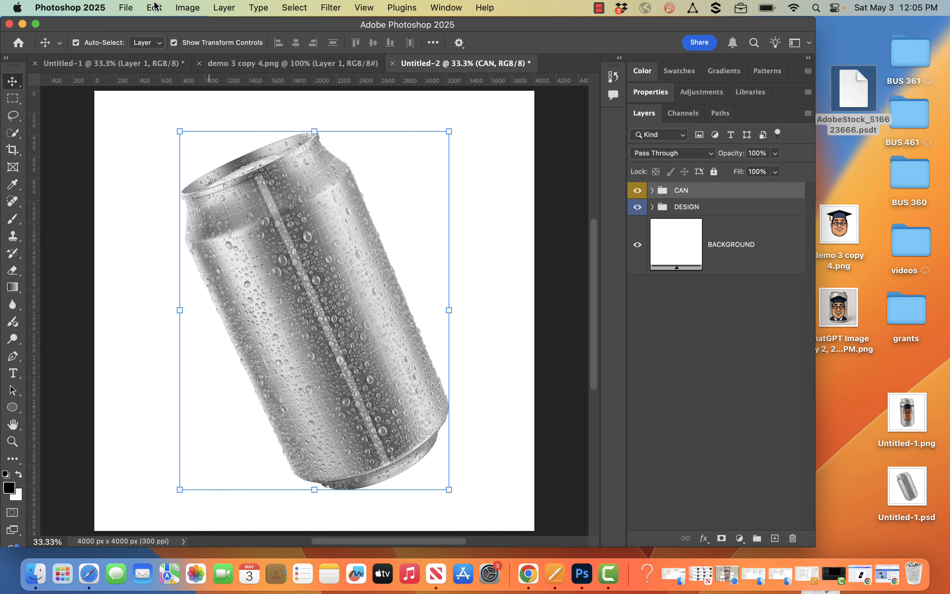
# - Save the can document on the Desktop as demo 5.psd in Photoshop format with Maximize Compatibility on
pyautogui.click(132, 7)
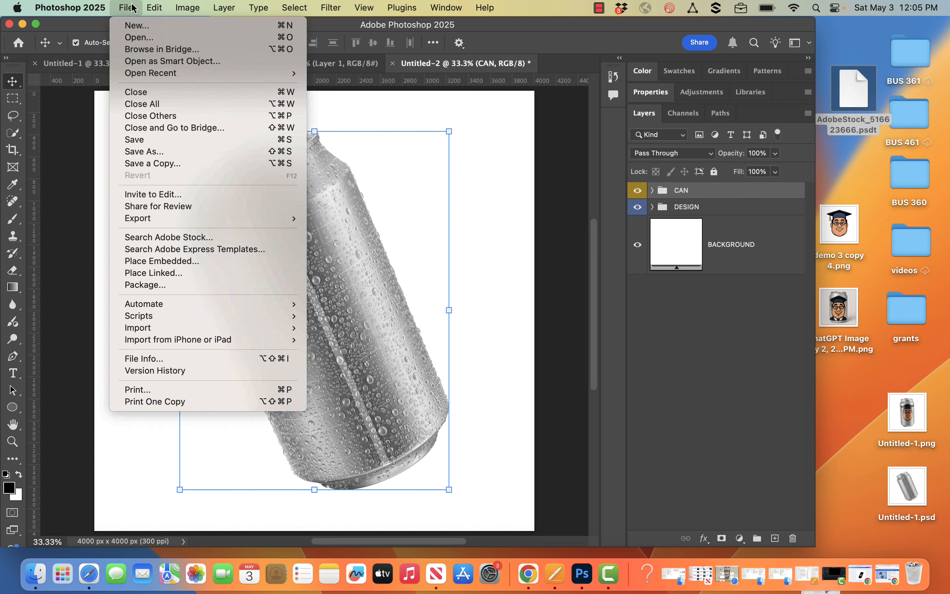
pyautogui.click(138, 155)
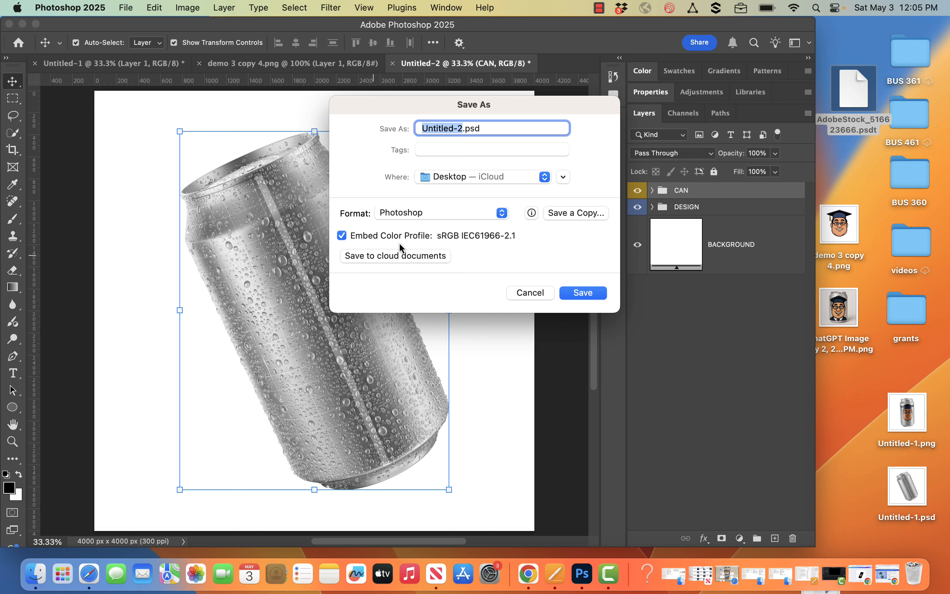
pyautogui.write('demo 5')
pyautogui.press('Return')
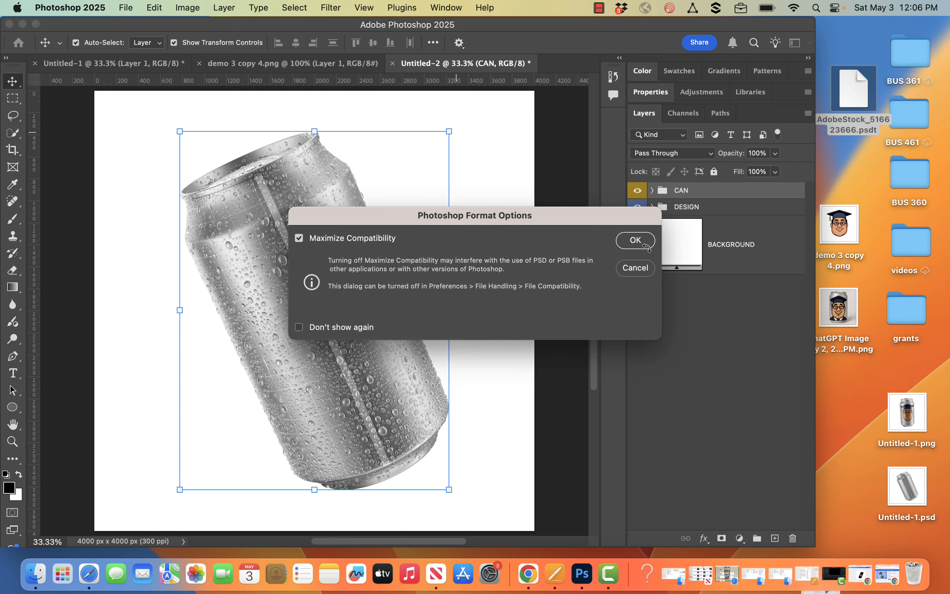
pyautogui.click(646, 247)
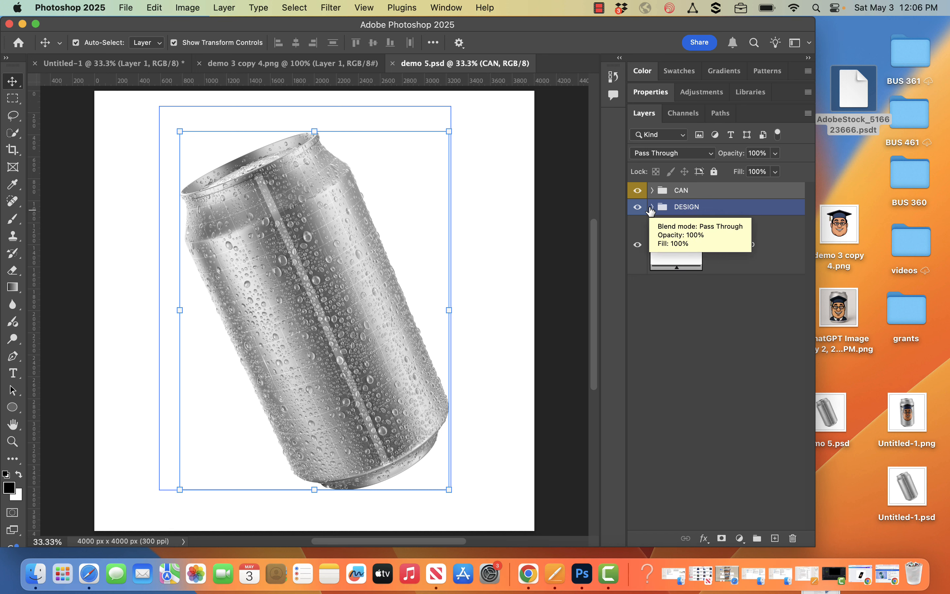
# - Expand the DESIGN group, widen the layers area to show the layer names, and open the DESIGN smart object's contents
pyautogui.click(652, 207)
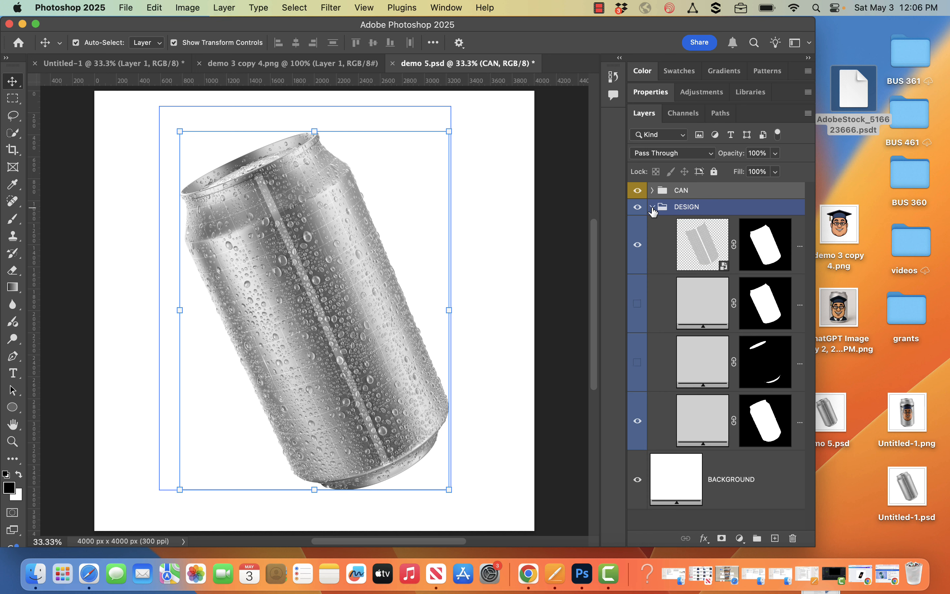
pyautogui.click(657, 245)
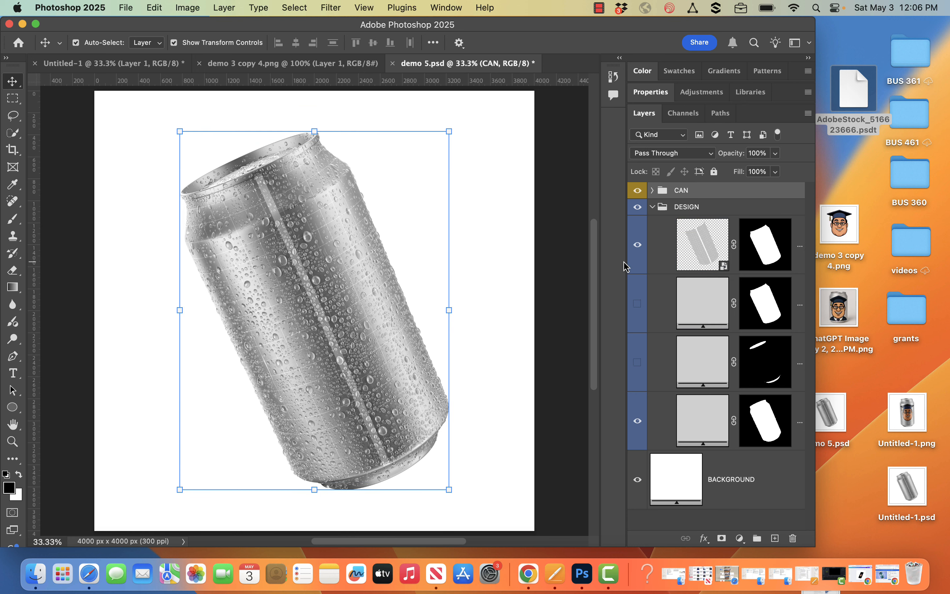
pyautogui.moveTo(625, 260); pyautogui.dragTo(548, 260)
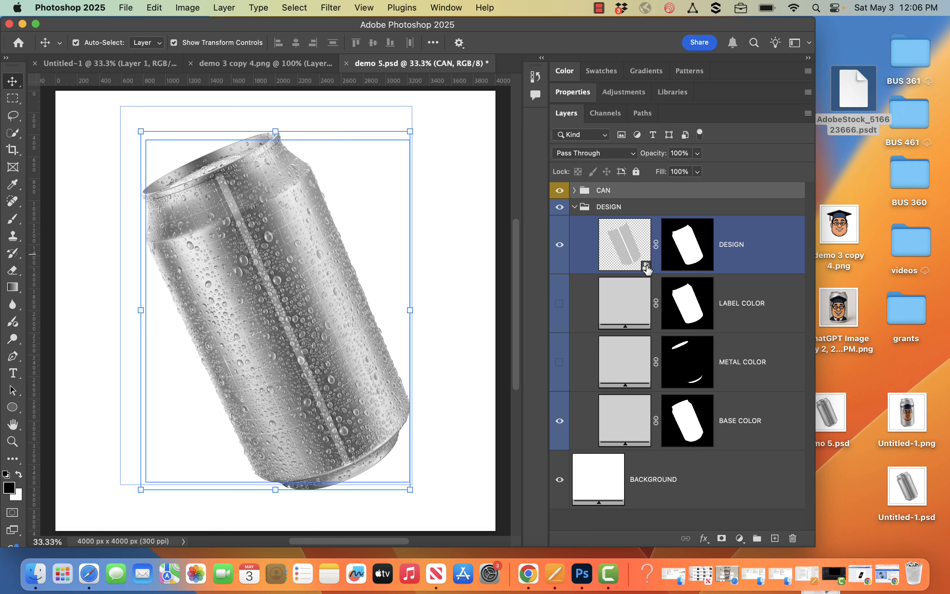
pyautogui.doubleClick(645, 268)
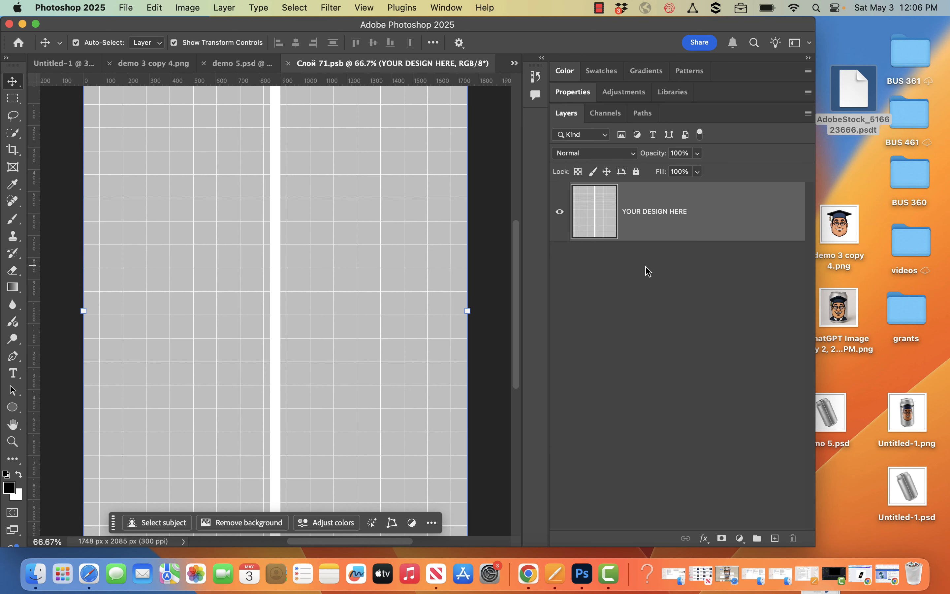
# - Place demo 3 copy 4.png from the desktop into the smart object, move it down, scale it to about 62%, and commit
pyautogui.moveTo(833, 221); pyautogui.dragTo(280, 280)
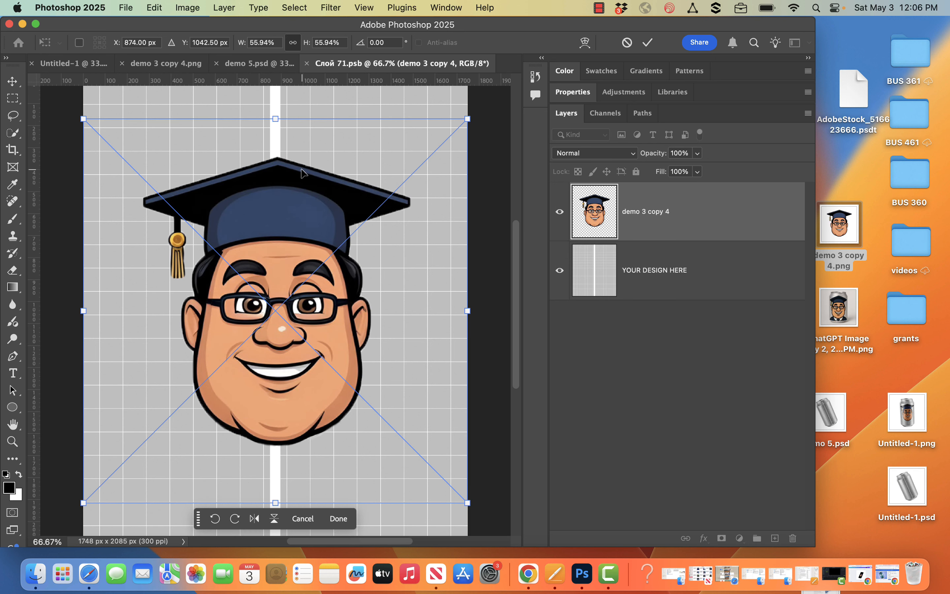
pyautogui.moveTo(297, 191); pyautogui.dragTo(297, 240)
pyautogui.moveTo(272, 172); pyautogui.dragTo(278, 127)
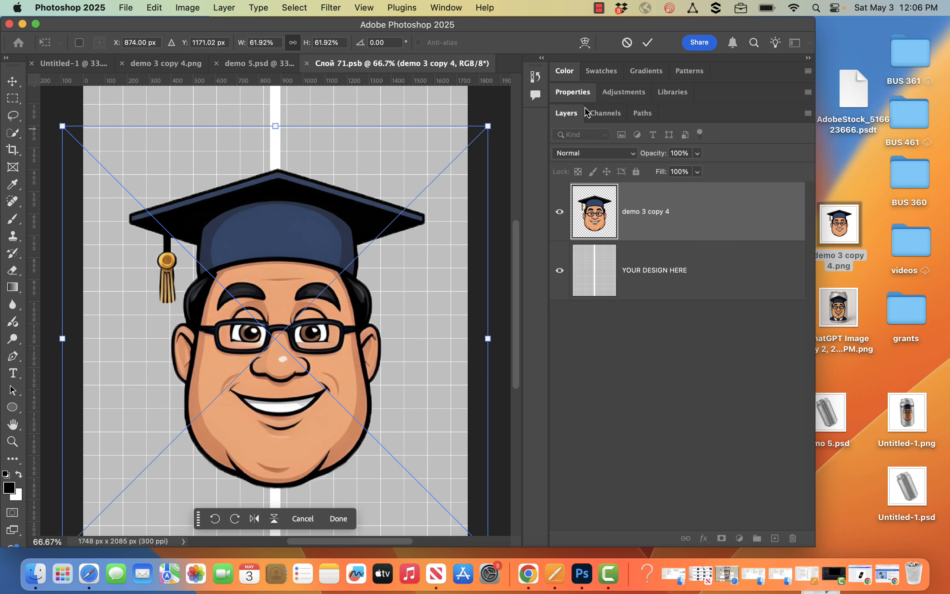
pyautogui.click(647, 43)
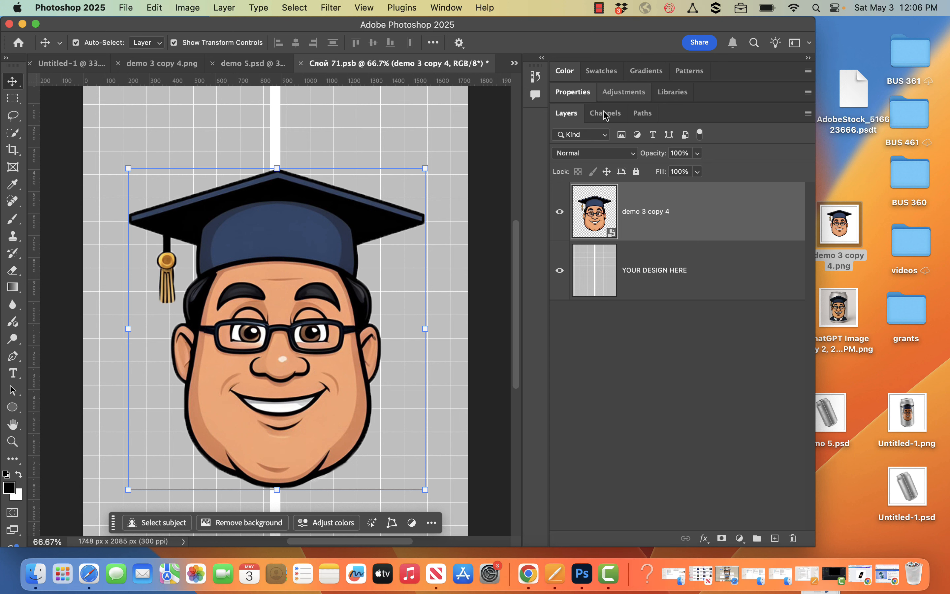
# - Hide the YOUR DESIGN HERE layer, then close the smart object document and save its changes
pyautogui.click(584, 267)
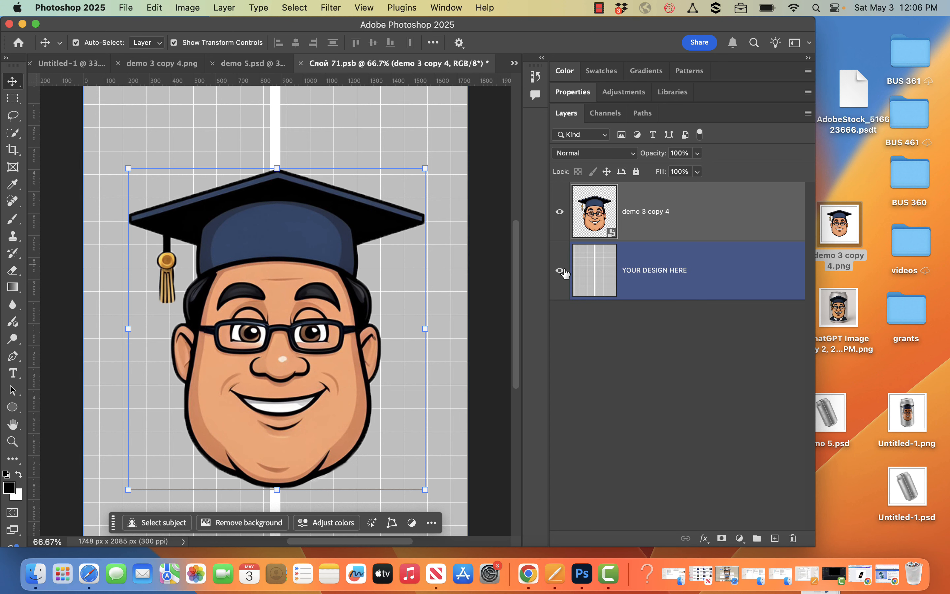
pyautogui.click(562, 272)
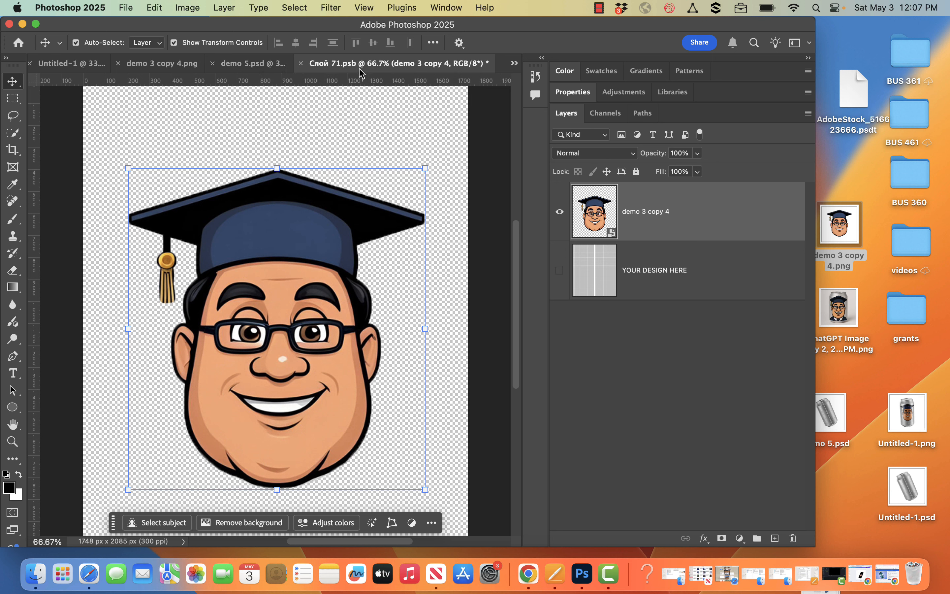
pyautogui.click(301, 65)
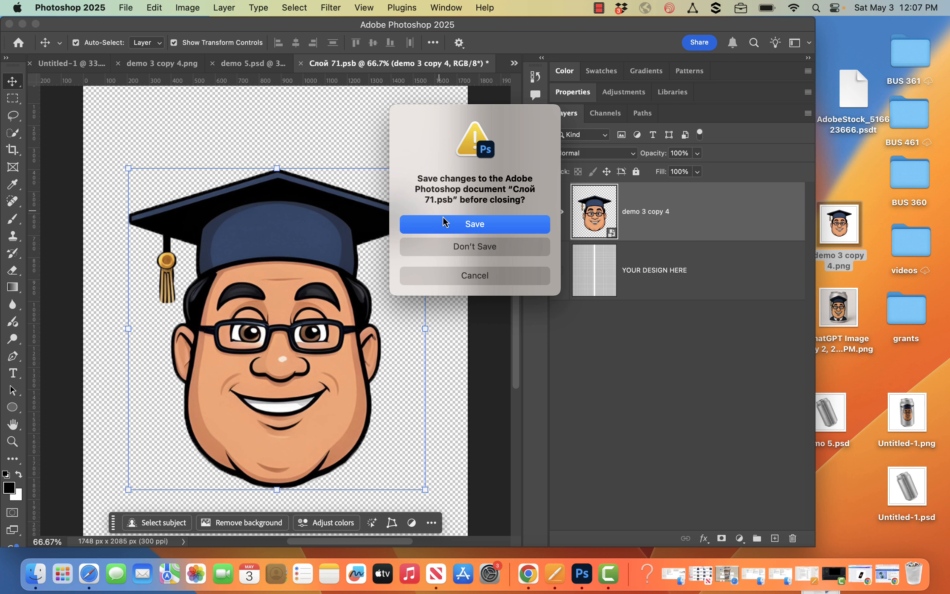
pyautogui.click(450, 226)
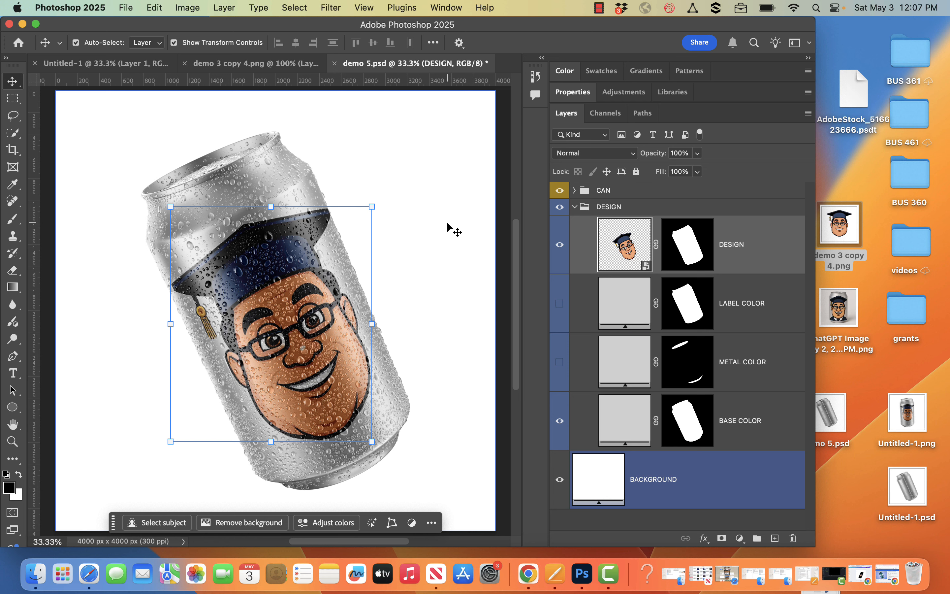
# - Hide the BACKGROUND layer in demo 5.psd and select the CAN group
pyautogui.click(650, 196)
pyautogui.click(560, 479)
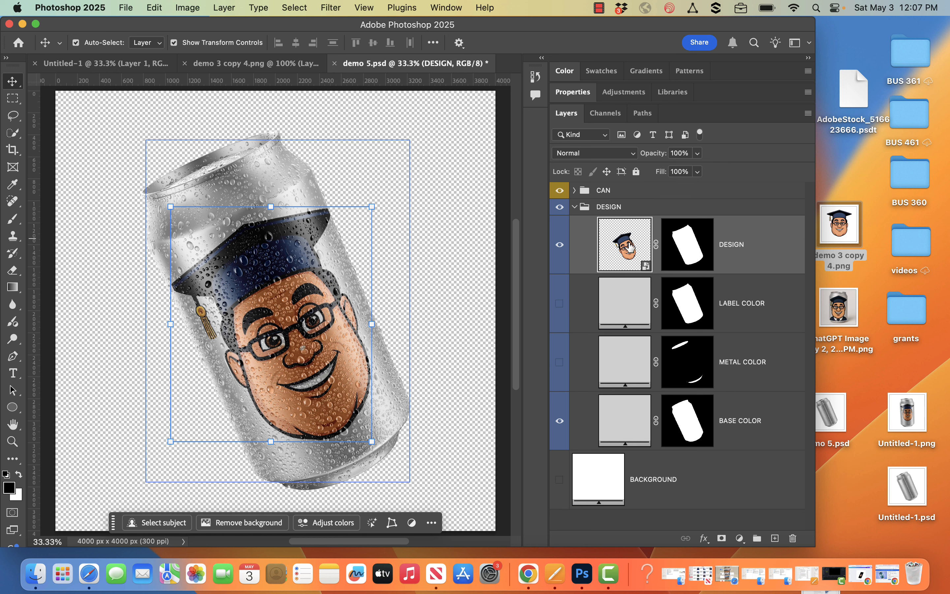
pyautogui.click(631, 191)
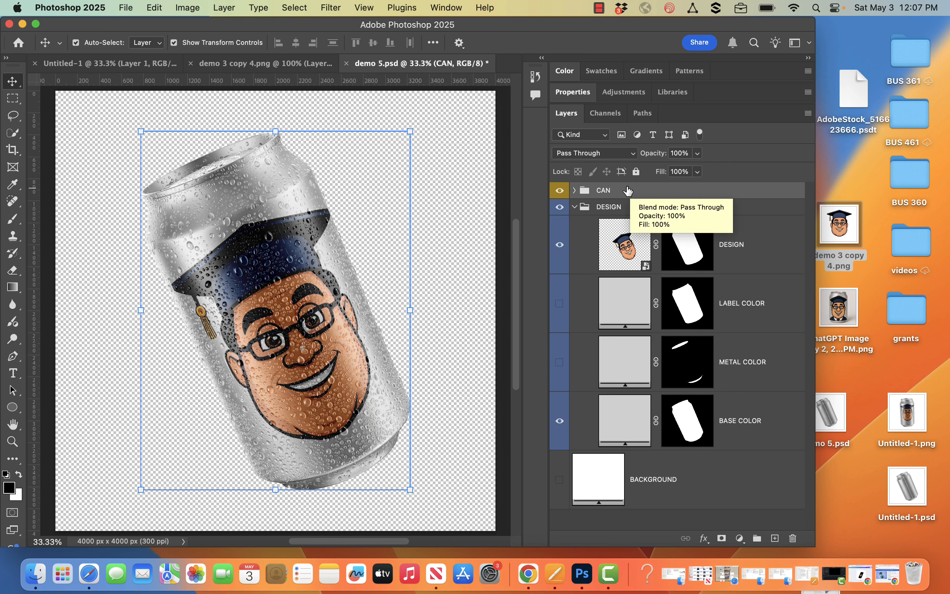
# - Look up the Merge Visible command through the help search for "merge visible"
pyautogui.click(485, 7)
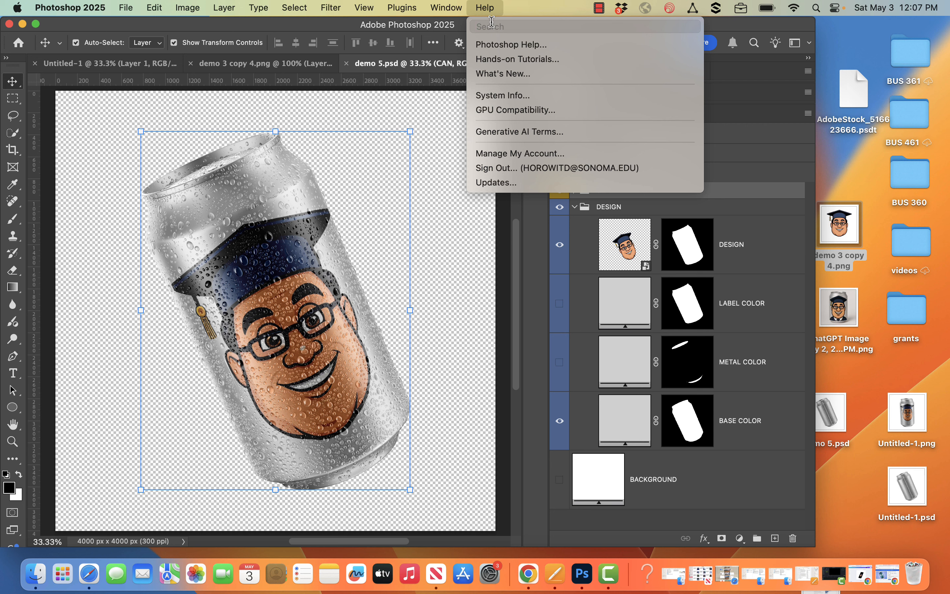
pyautogui.write('merge visible')
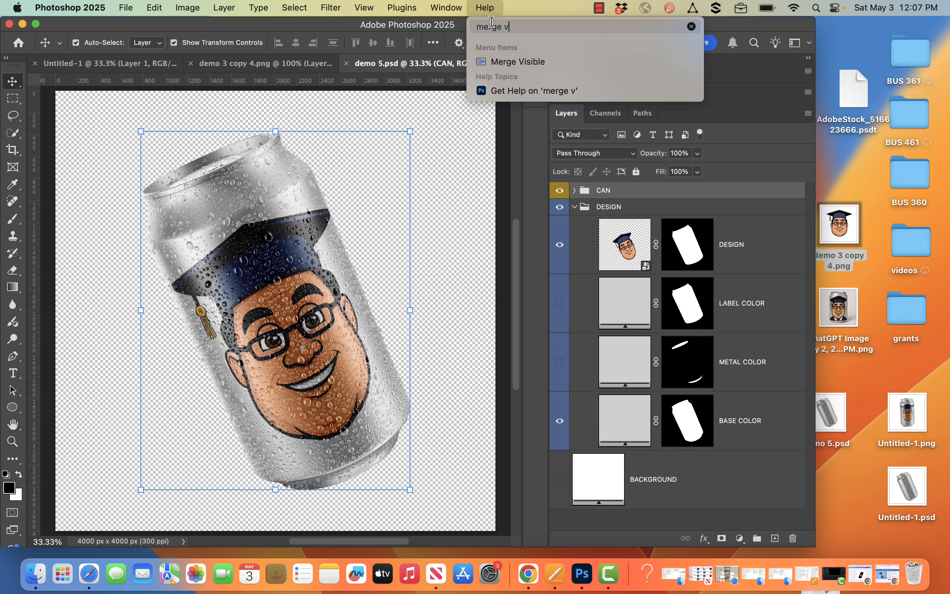
pyautogui.moveTo(498, 62)
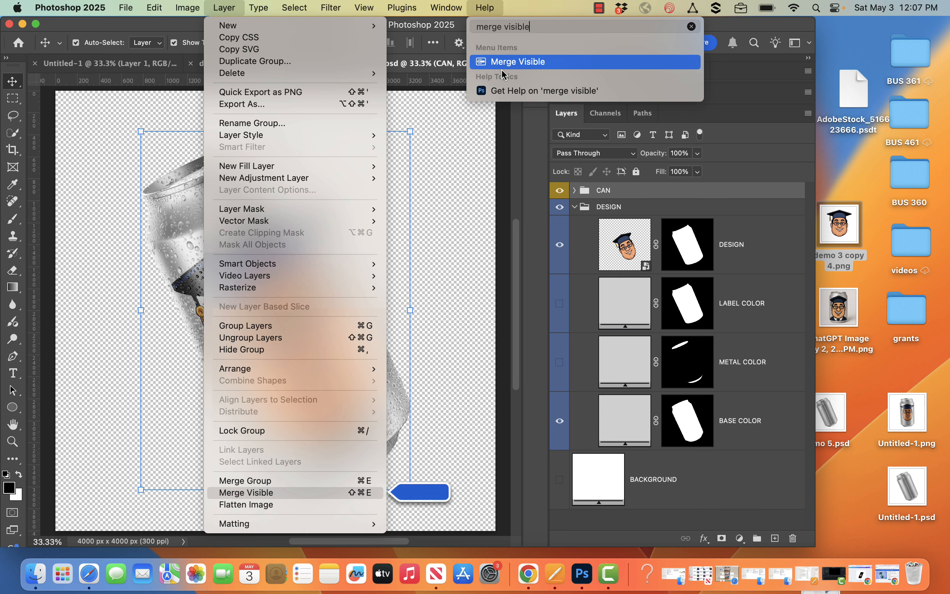
pyautogui.click(506, 62)
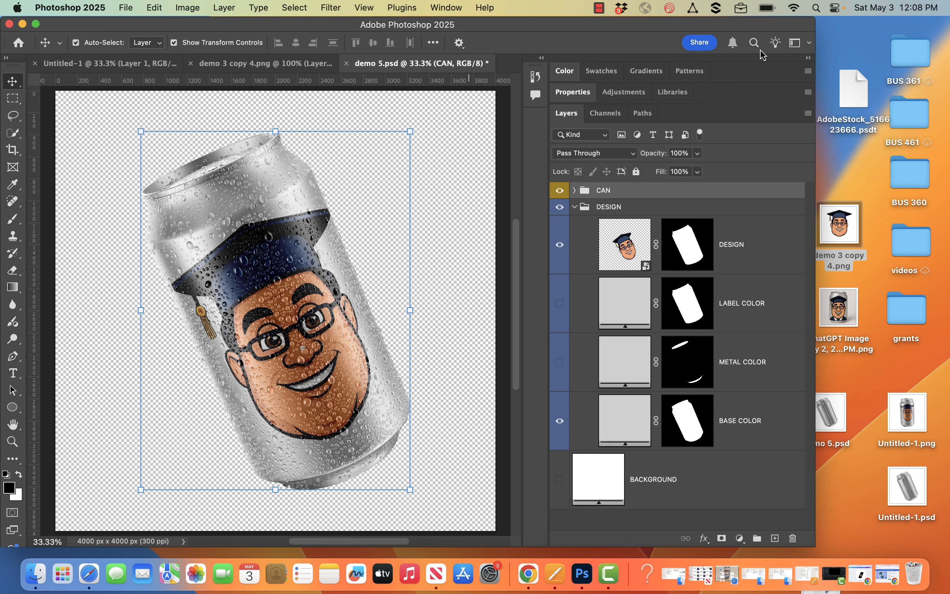
# - Collapse the DESIGN group and stamp all visible layers into a new merged layer above the CAN group
pyautogui.click(576, 212)
pyautogui.click(577, 219)
pyautogui.click(581, 204)
pyautogui.click(575, 208)
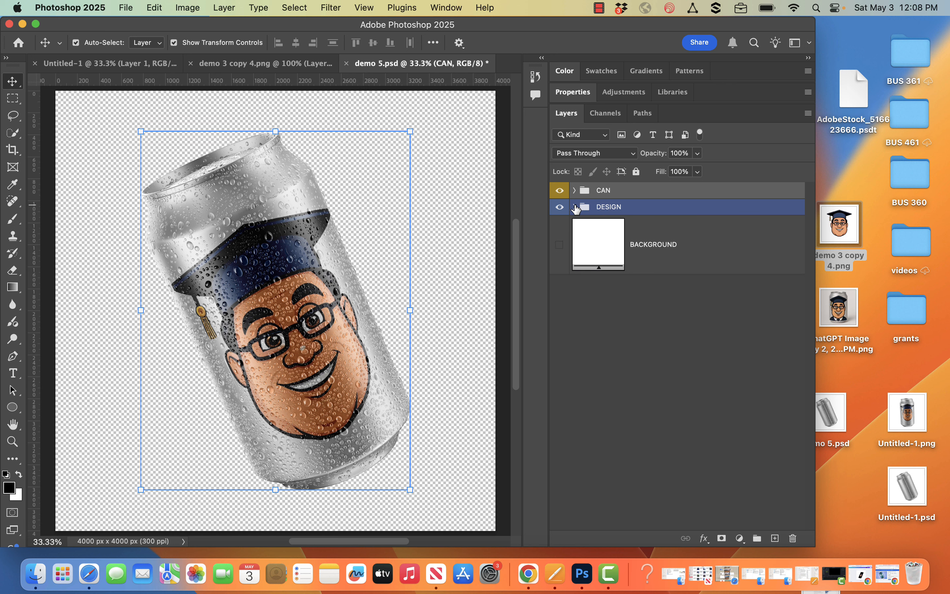
pyautogui.click(611, 247)
pyautogui.click(625, 192)
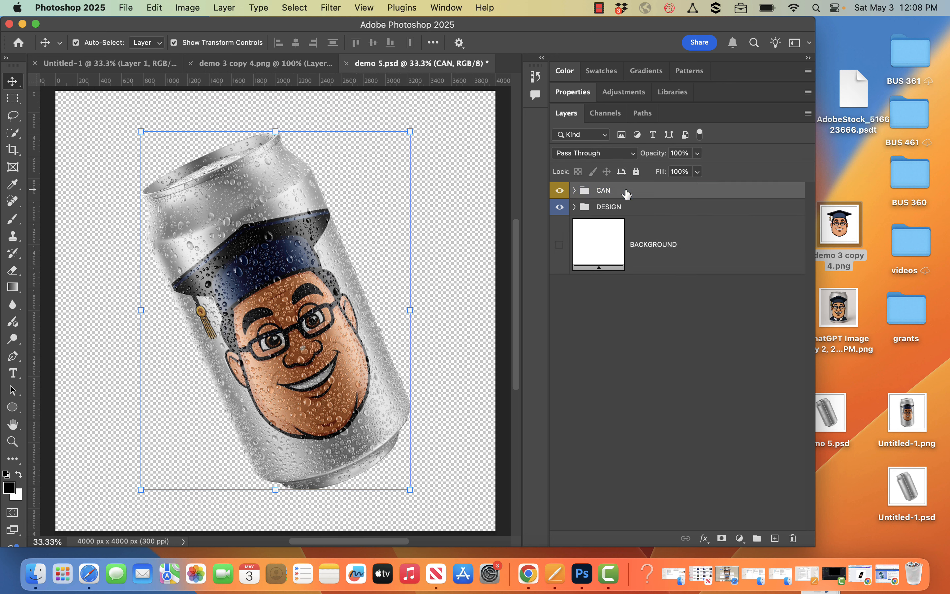
pyautogui.press('super+alt+shift+e')
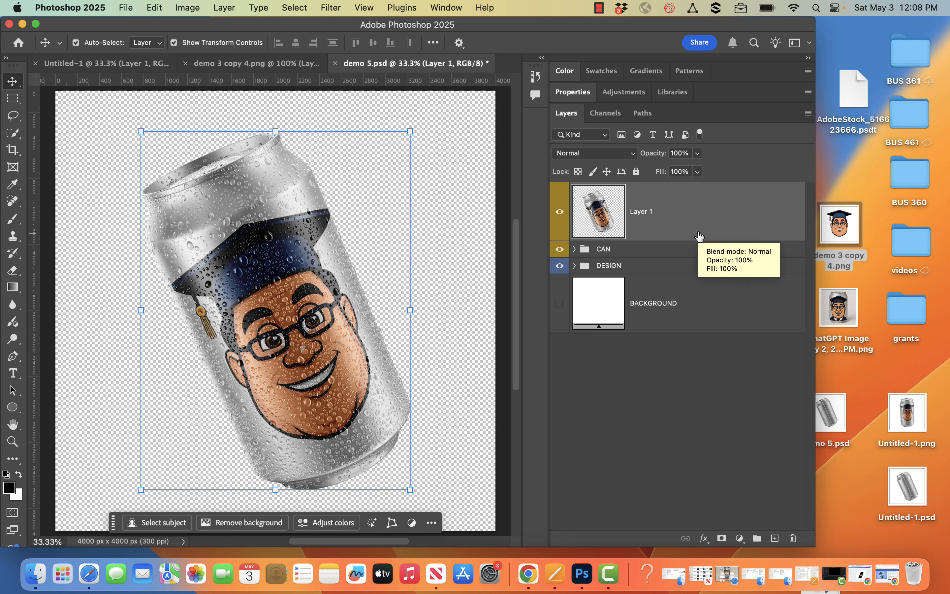
# - Hide the original CAN and DESIGN groups so only the merged can layer shows, fitted to the view
pyautogui.click(559, 250)
pyautogui.click(559, 266)
pyautogui.scroll(-10, 547, 247)
pyautogui.hscroll(10, 547, 247)
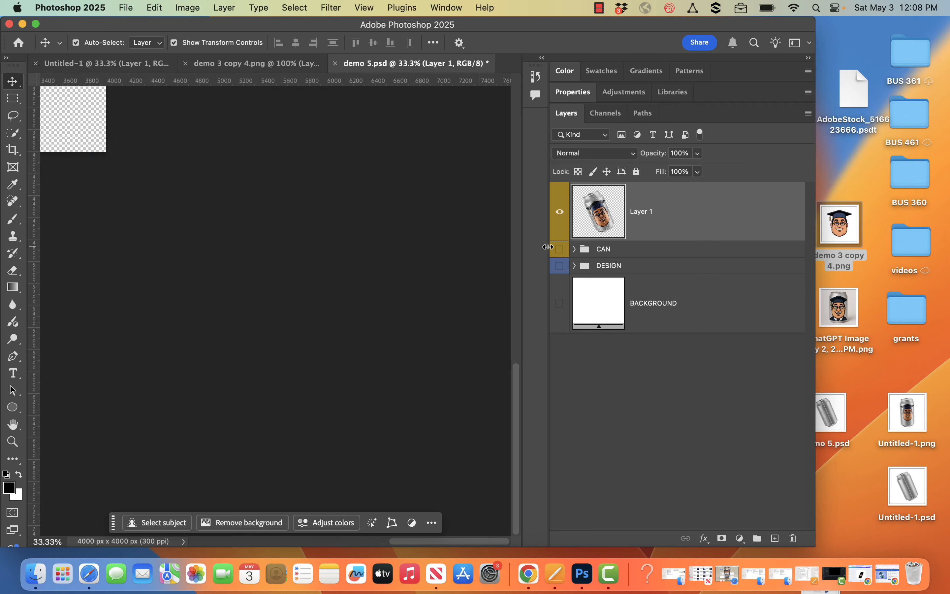
pyautogui.press('super+0')
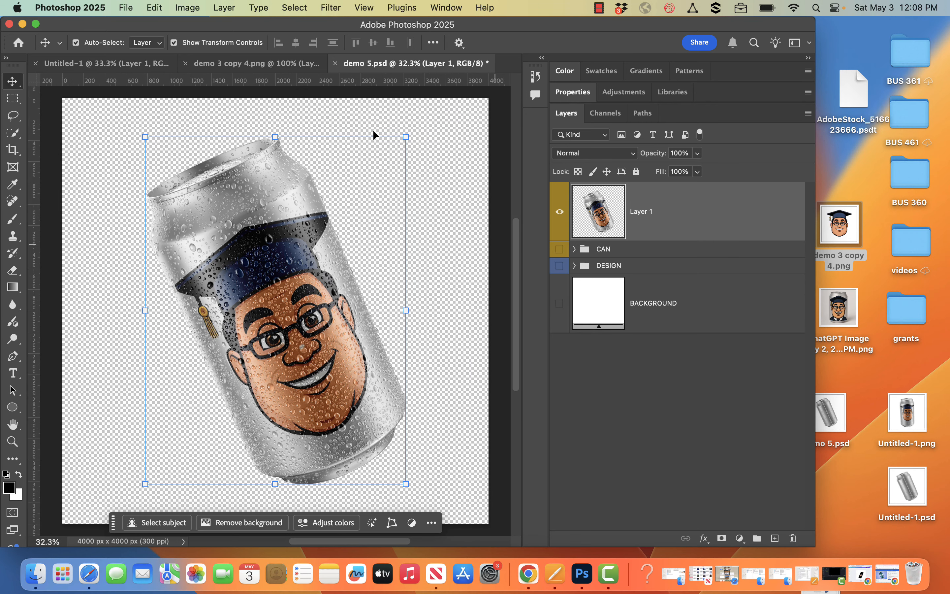
# - Rotate the merged can layer about 40.7 degrees clockwise with Free Transform and commit
pyautogui.press('super+t')
pyautogui.moveTo(416, 128); pyautogui.dragTo(505, 257)
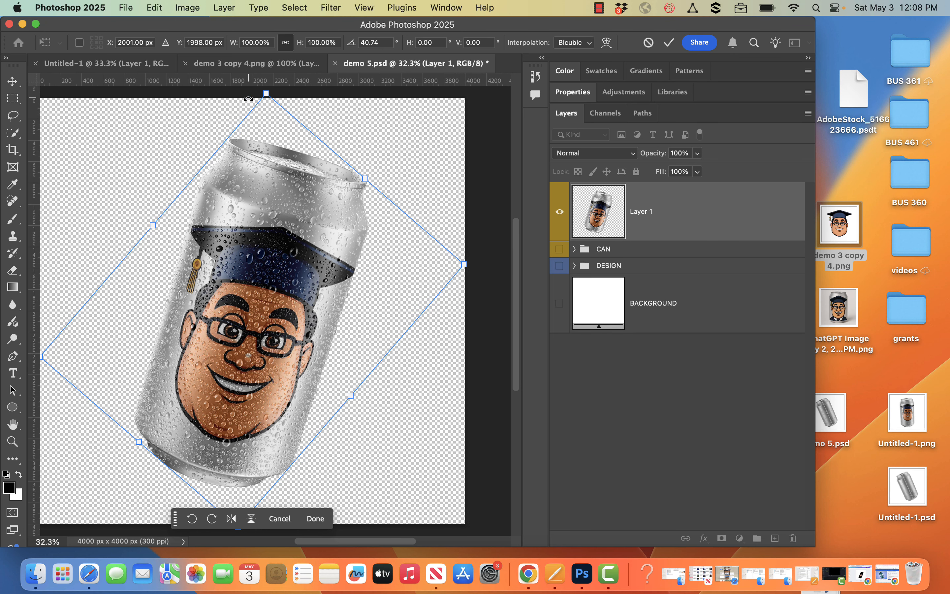
pyautogui.click(668, 42)
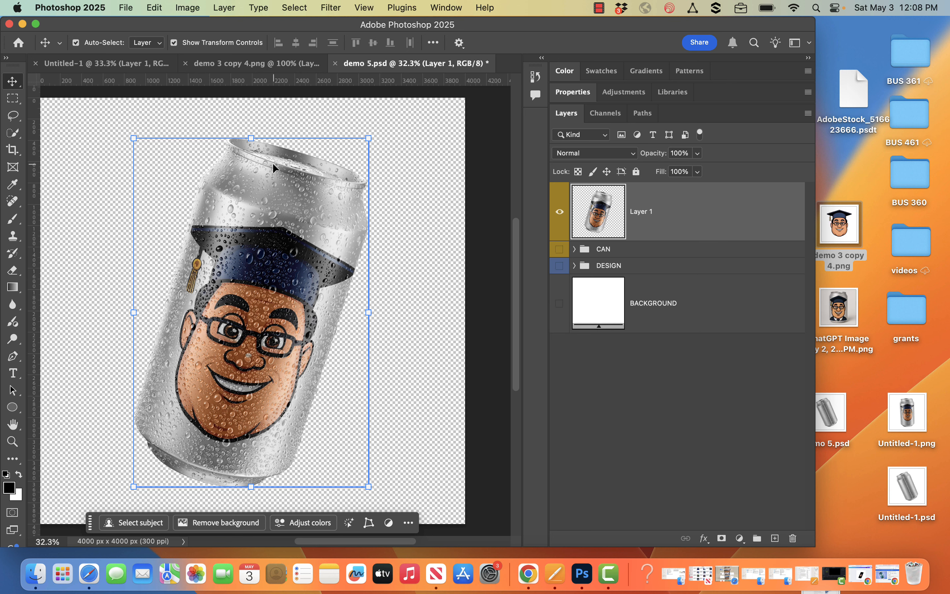
# - Quick-export the can mockup as a PNG named demo 5 to the Desktop
pyautogui.click(120, 10)
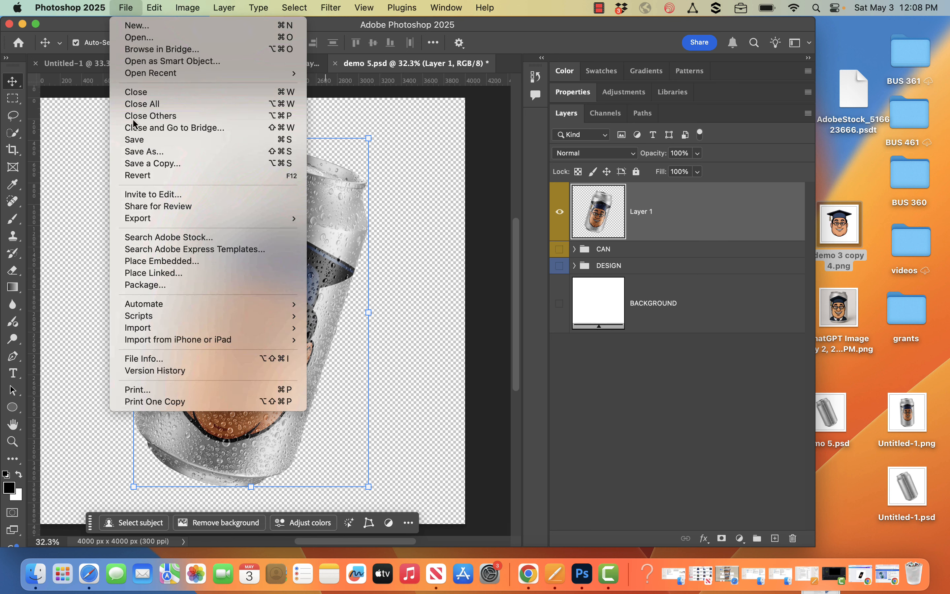
pyautogui.moveTo(156, 220)
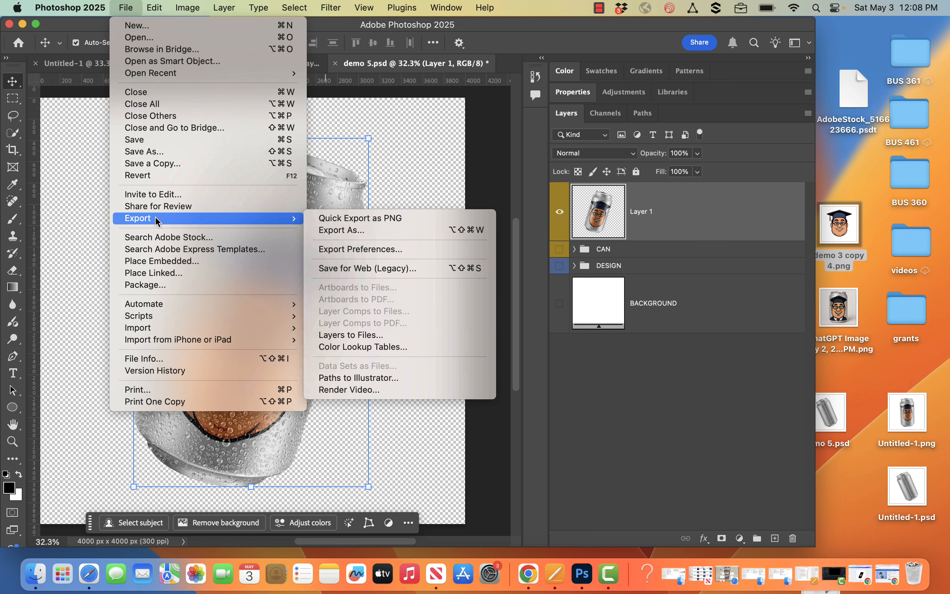
pyautogui.click(329, 222)
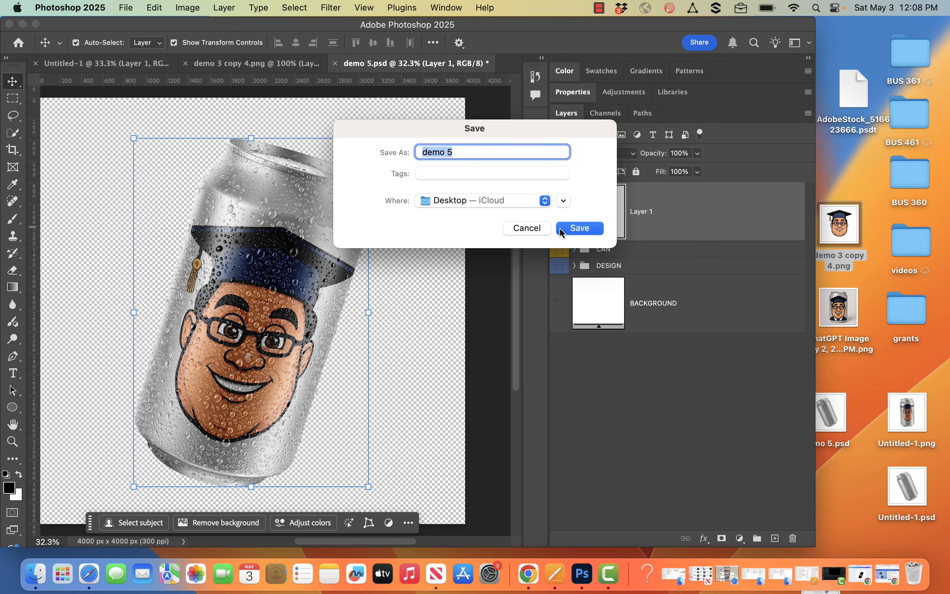
pyautogui.click(591, 228)
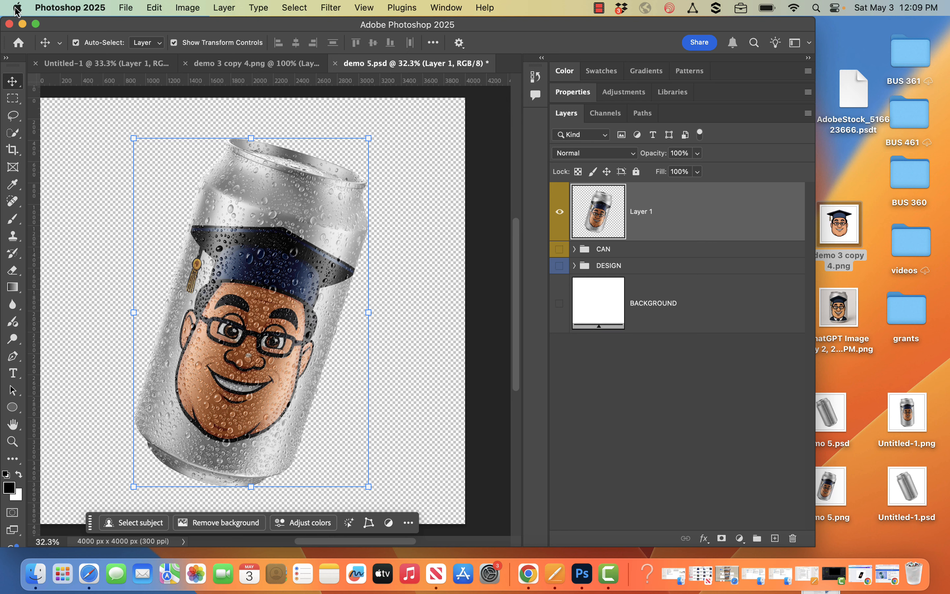
# - Minimize Photoshop, switch to Chrome, and bring up the Photopea page beside the Canva design
pyautogui.click(24, 27)
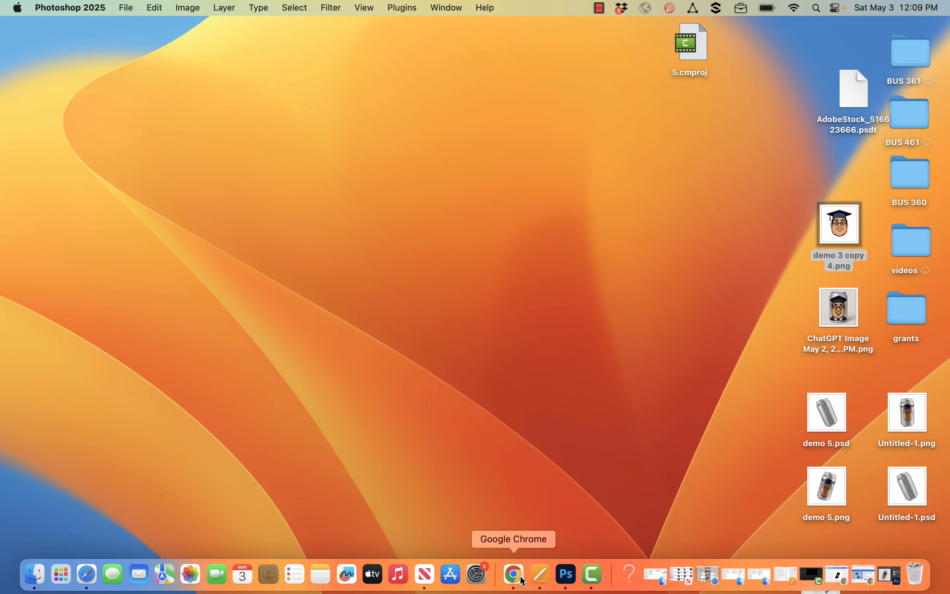
pyautogui.click(514, 574)
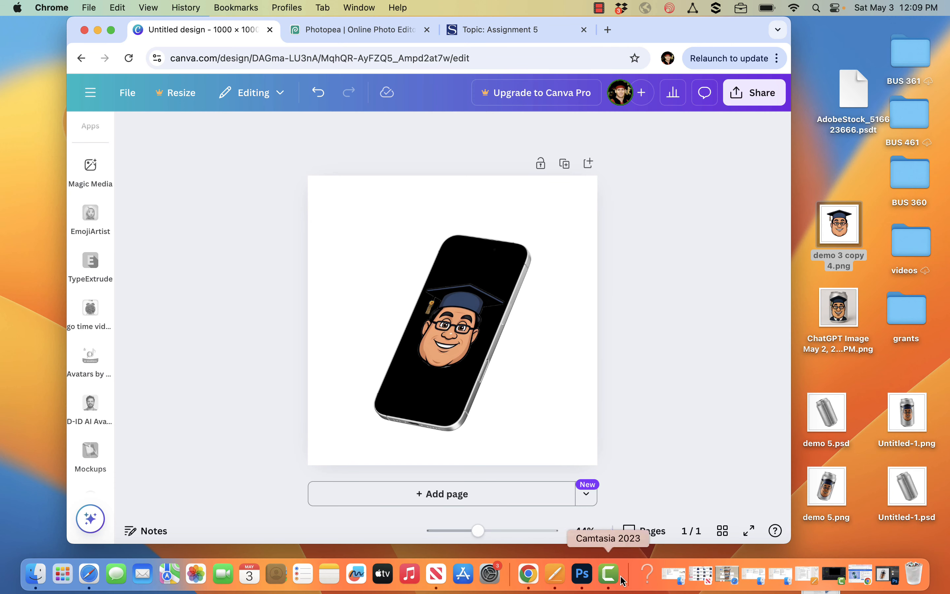
pyautogui.click(861, 583)
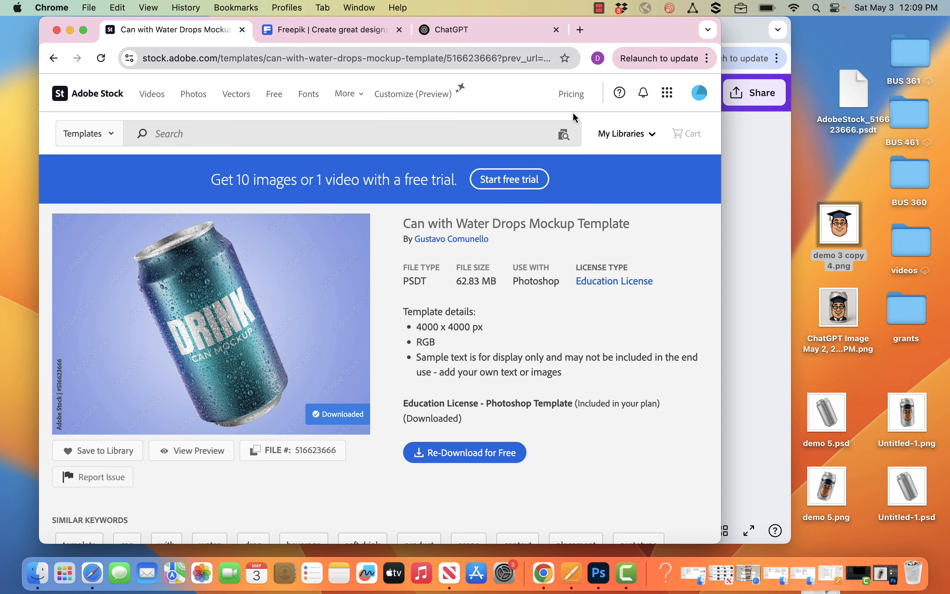
pyautogui.click(746, 166)
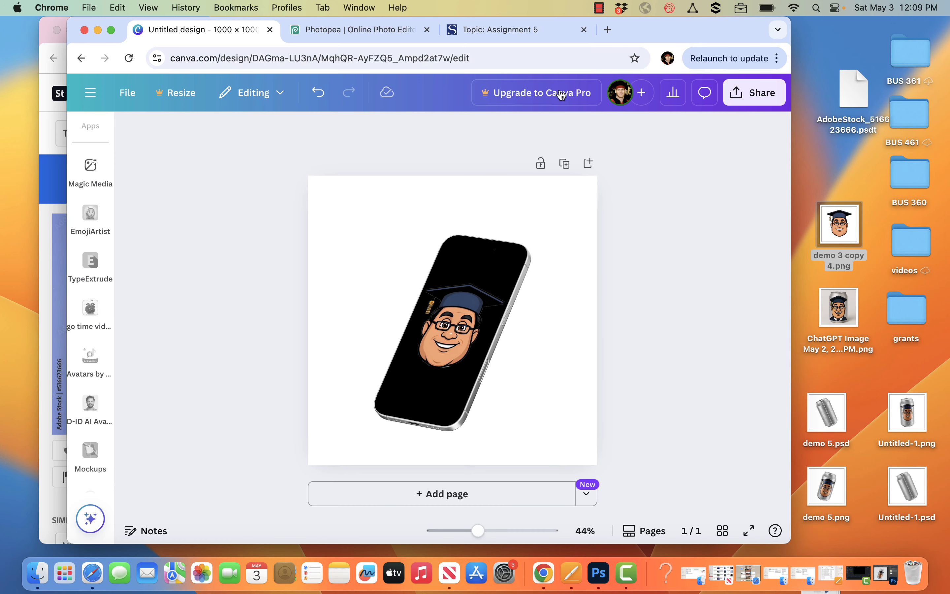
pyautogui.click(395, 35)
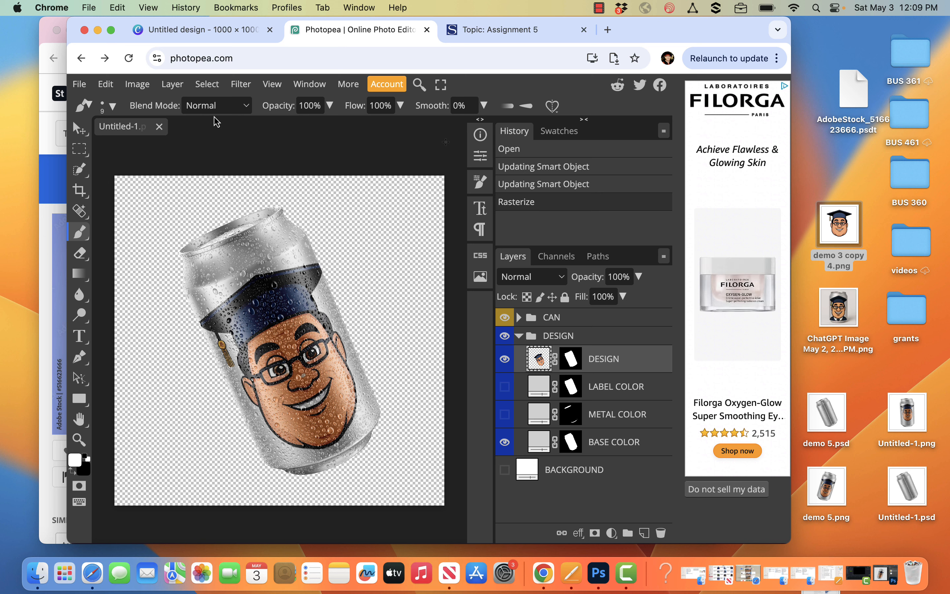
# - Reload photopea.com and open AdobeStock_516623666.psdt from the desktop in it
pyautogui.click(274, 53)
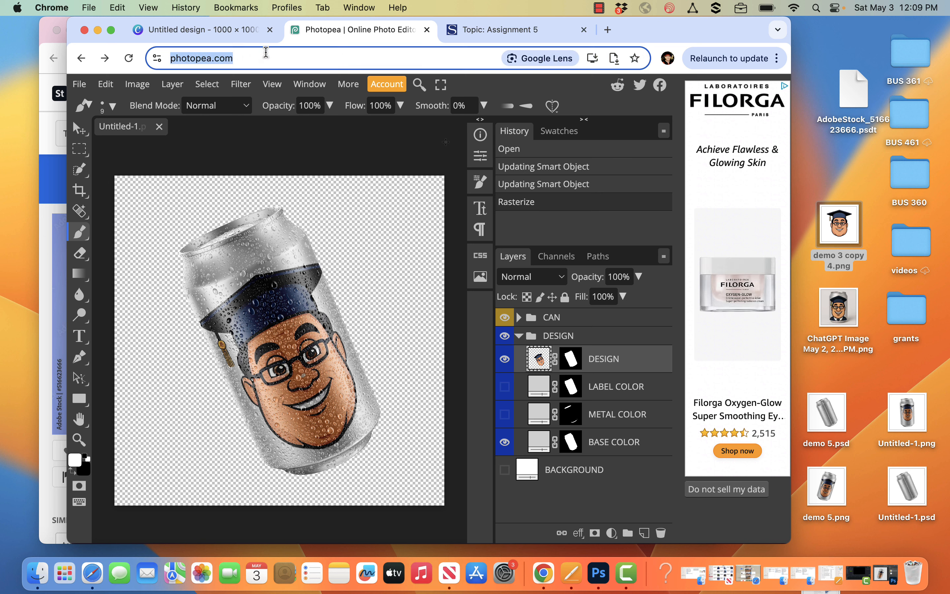
pyautogui.press('Return')
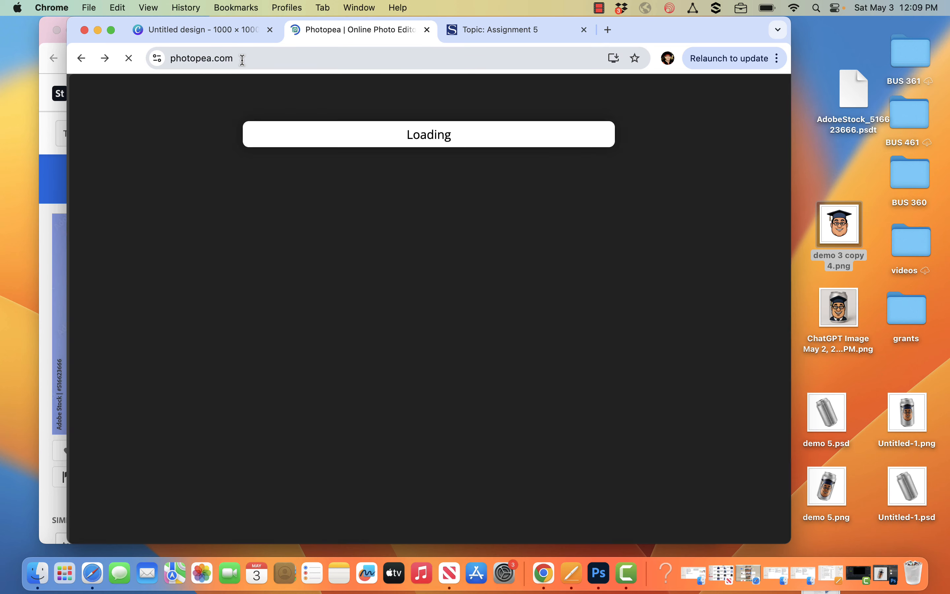
pyautogui.moveTo(855, 99); pyautogui.dragTo(487, 244)
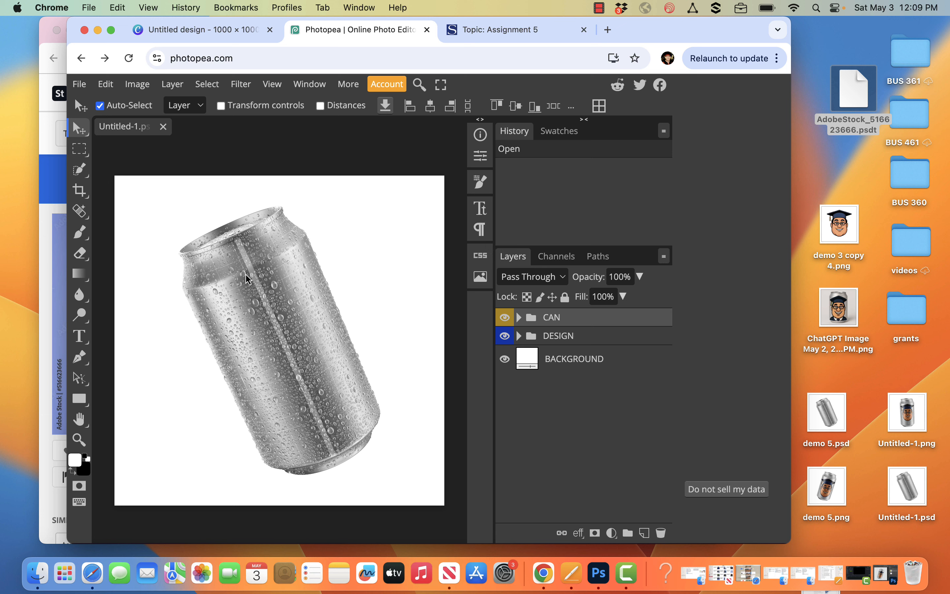
# - Save the opened can template as a PSD named demo 5 pea.psd on the Desktop
pyautogui.click(77, 85)
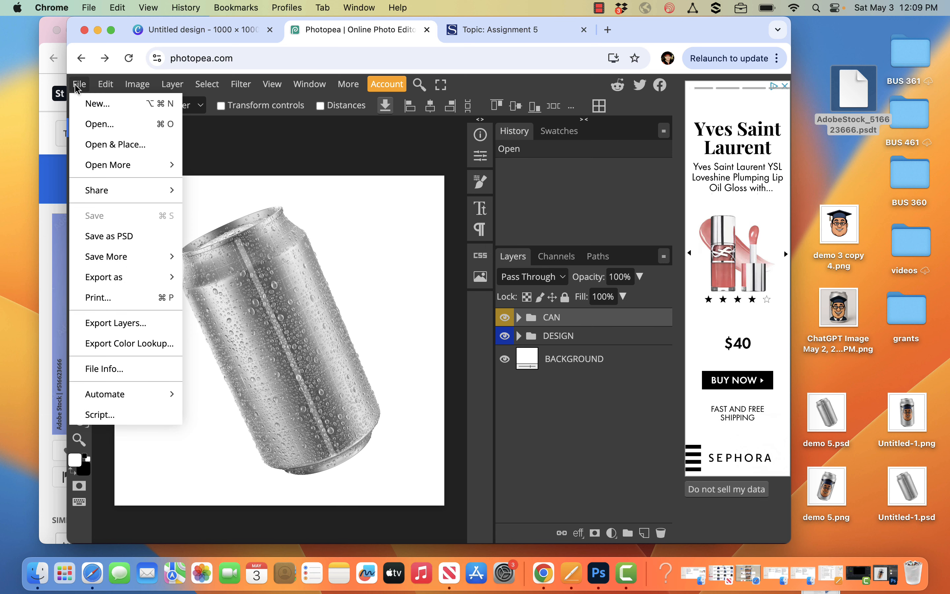
pyautogui.click(103, 236)
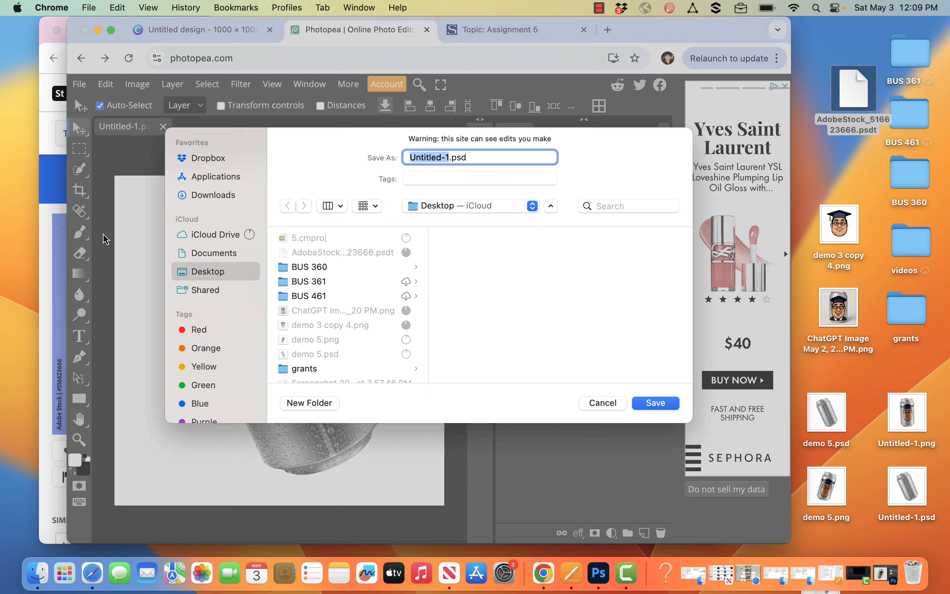
pyautogui.write('demo')
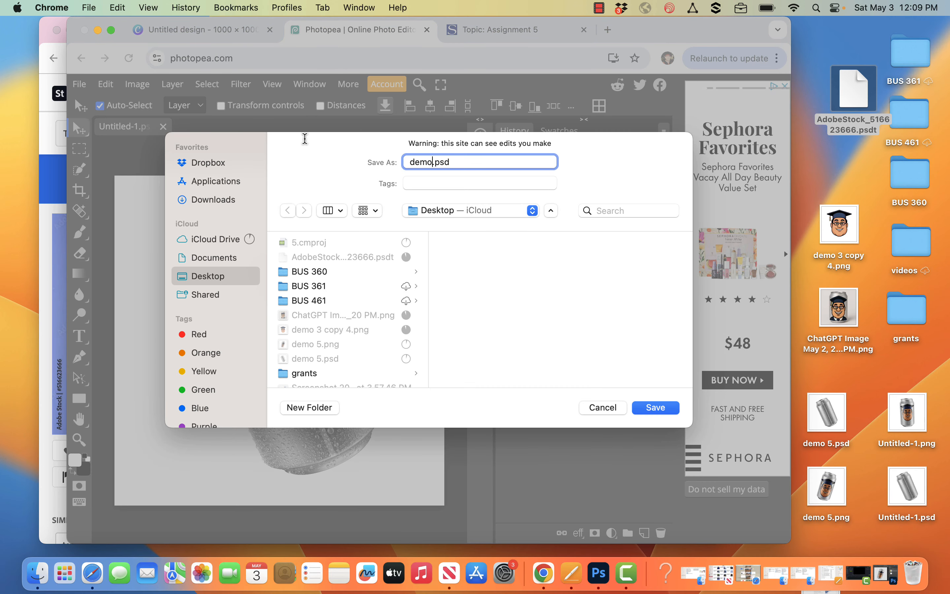
pyautogui.write(' 5 pea')
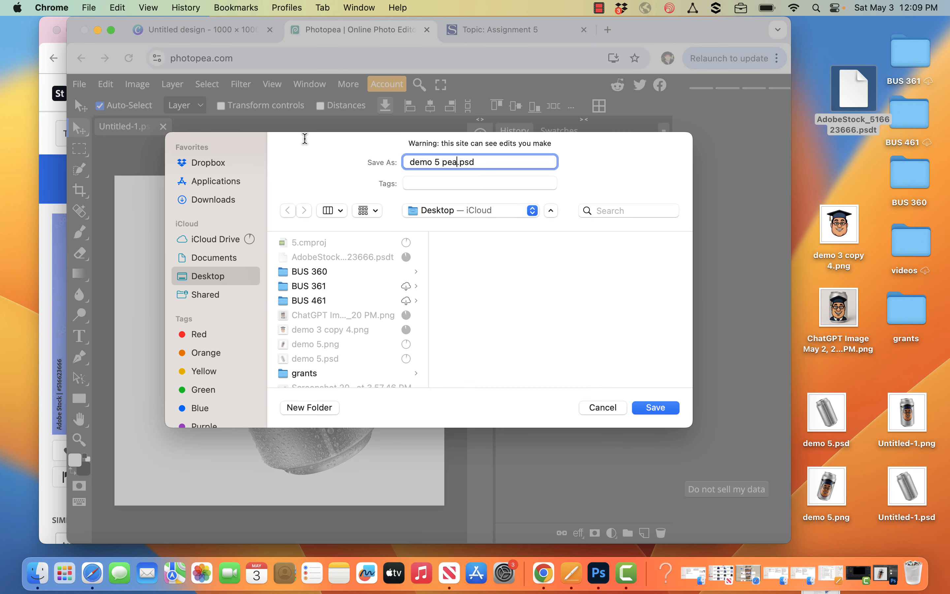
pyautogui.press('Return')
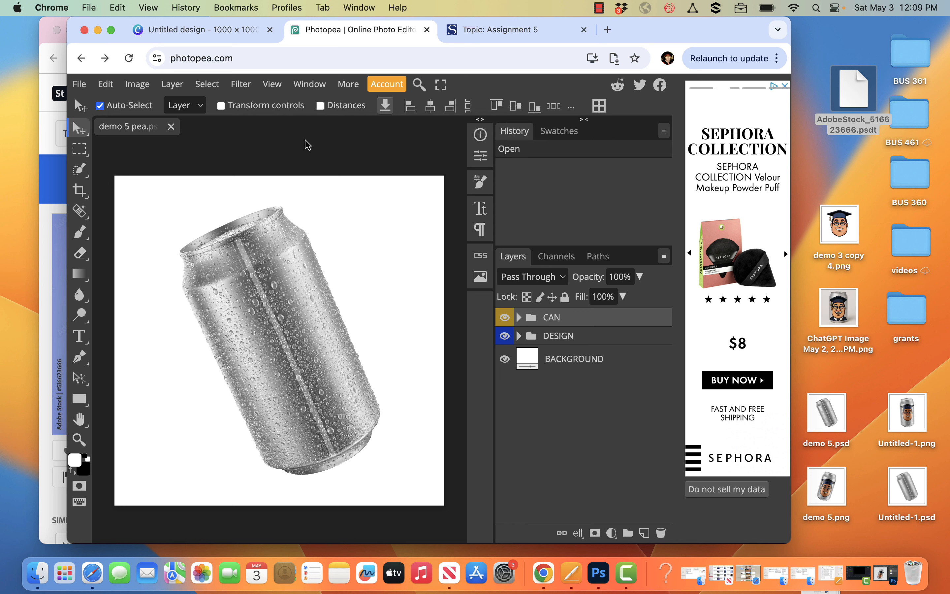
# - Save demo 5 pea.psd to the BUS 361 Summer 2025 folder in PeaDrive storage
pyautogui.click(79, 84)
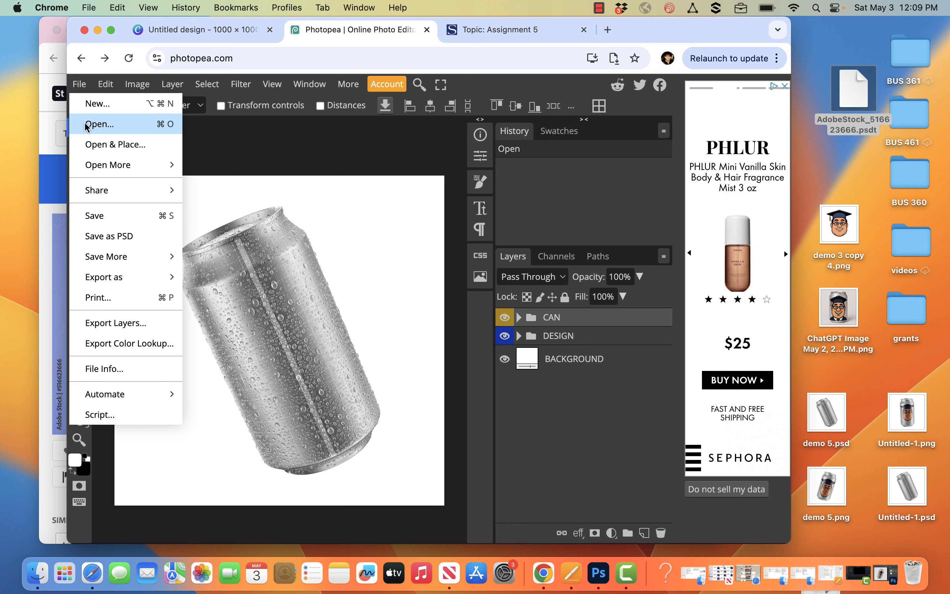
pyautogui.moveTo(137, 264)
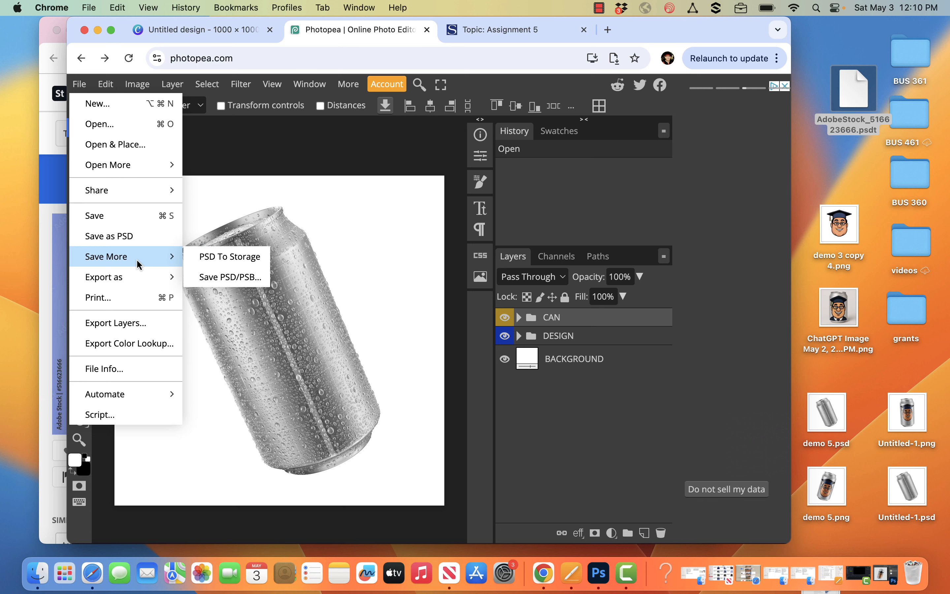
pyautogui.click(206, 259)
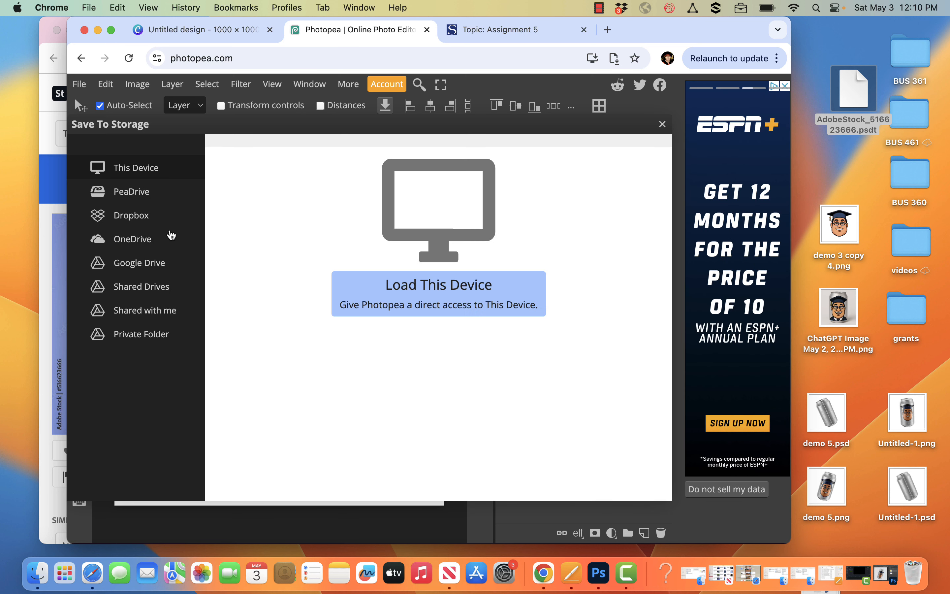
pyautogui.click(146, 199)
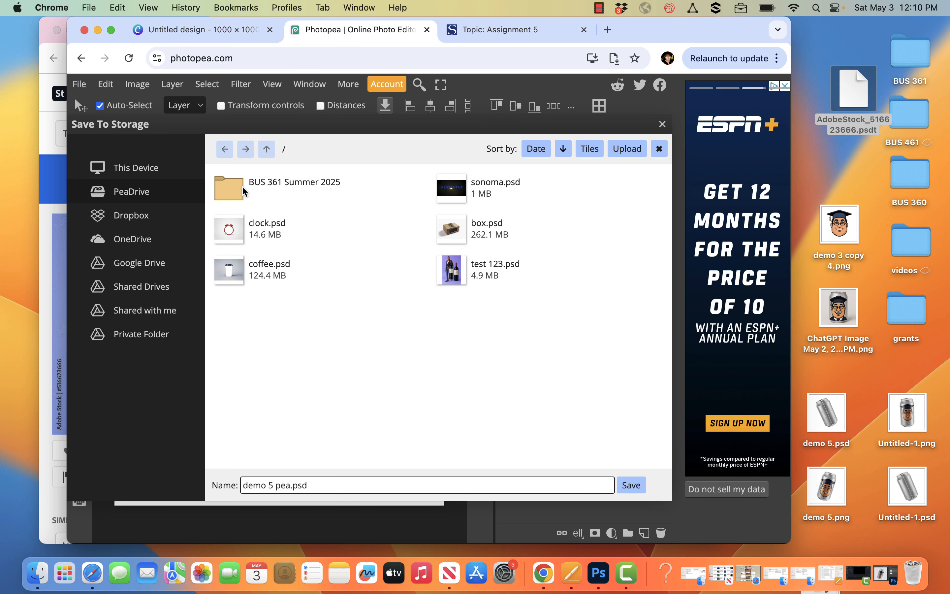
pyautogui.click(256, 189)
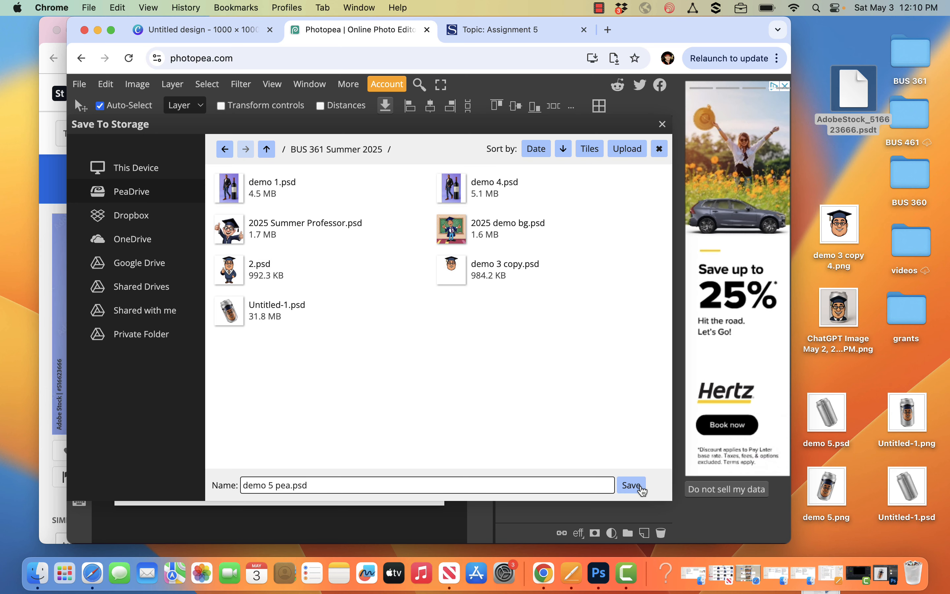
pyautogui.click(631, 485)
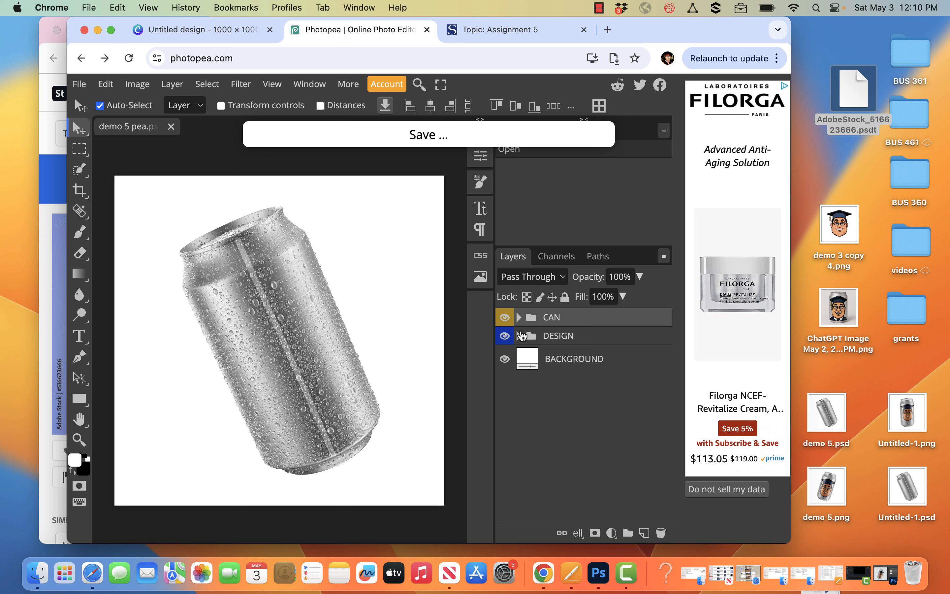
# - Expand the DESIGN group and open its DESIGN smart object for editing
pyautogui.click(518, 336)
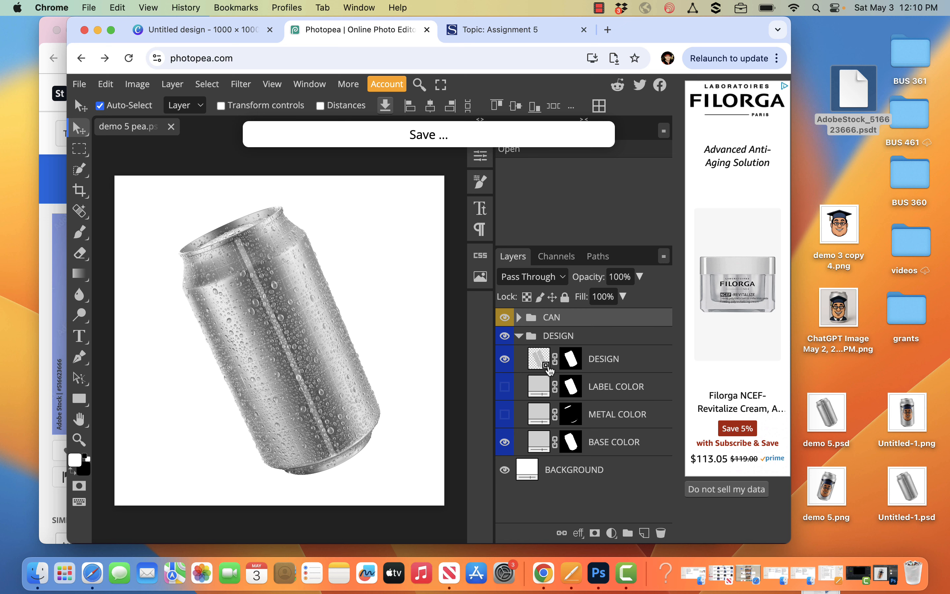
pyautogui.click(550, 370)
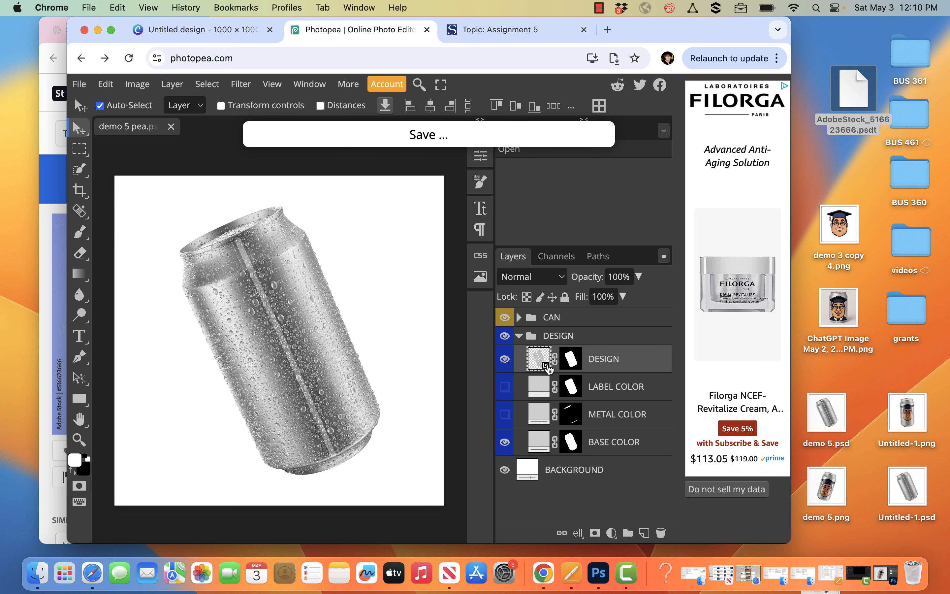
pyautogui.doubleClick(548, 369)
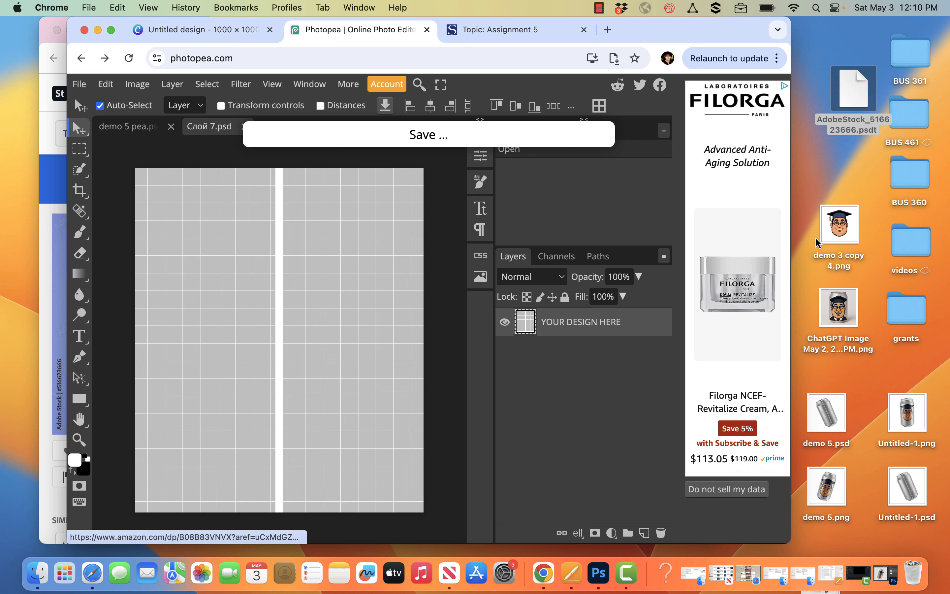
# - Place demo 3 copy 4.png from the desktop in the smart object at about 194.4% scale and hide the YOUR DESIGN HERE layer
pyautogui.moveTo(848, 228); pyautogui.dragTo(289, 334)
pyautogui.moveTo(278, 239); pyautogui.dragTo(279, 205)
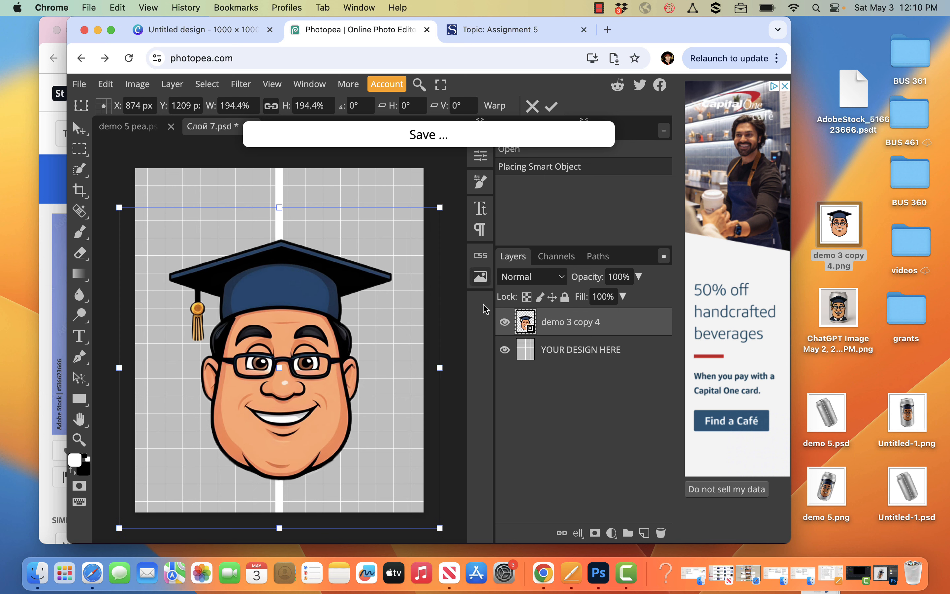
pyautogui.click(551, 107)
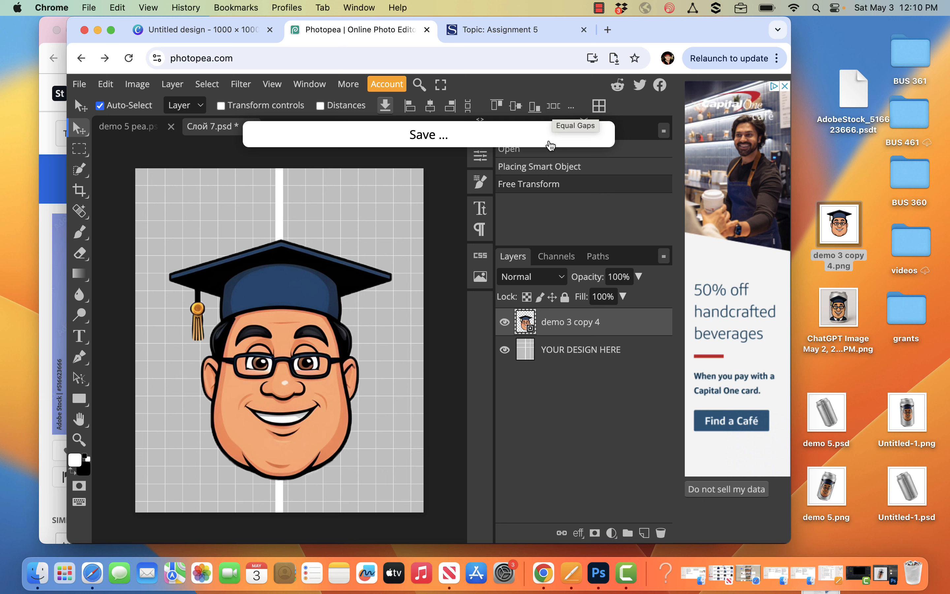
pyautogui.click(506, 350)
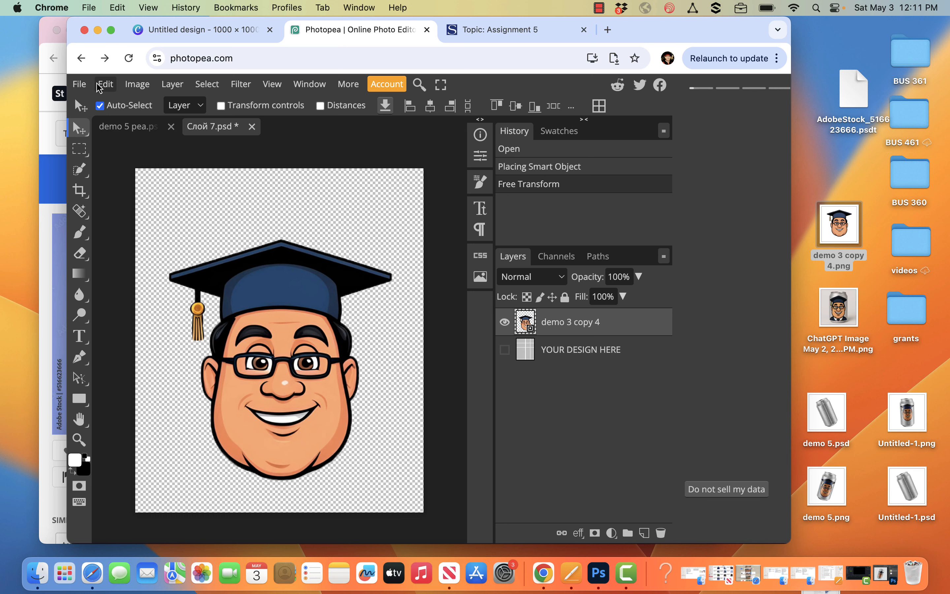
# - Save and close the smart object, and save the updated demo 5 pea.psd
pyautogui.click(79, 84)
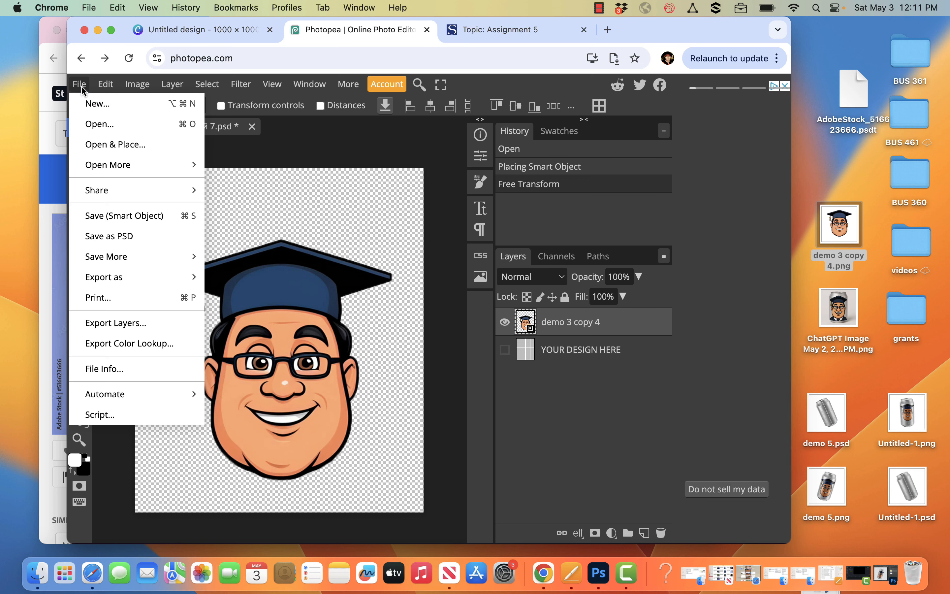
pyautogui.click(121, 219)
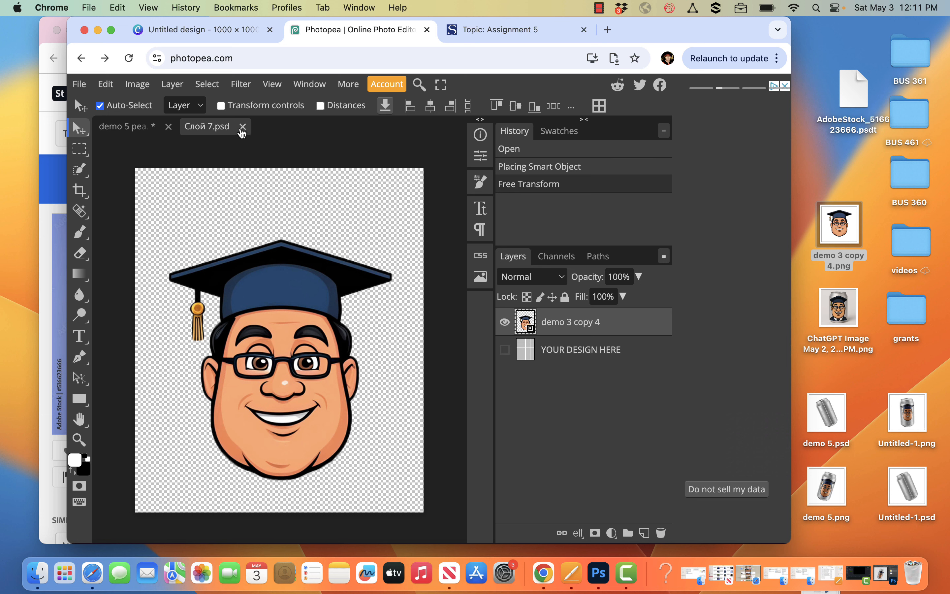
pyautogui.click(243, 126)
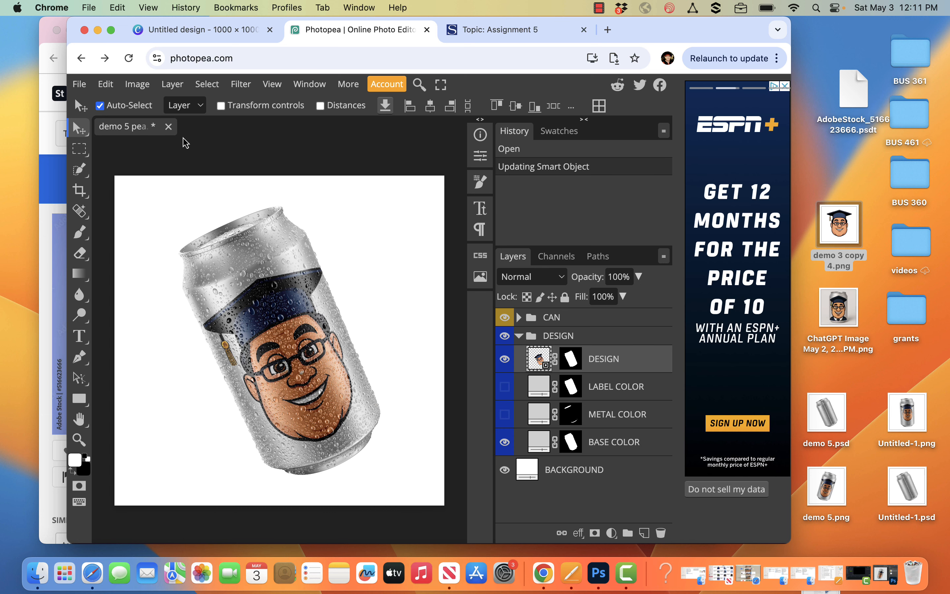
pyautogui.press('super+s')
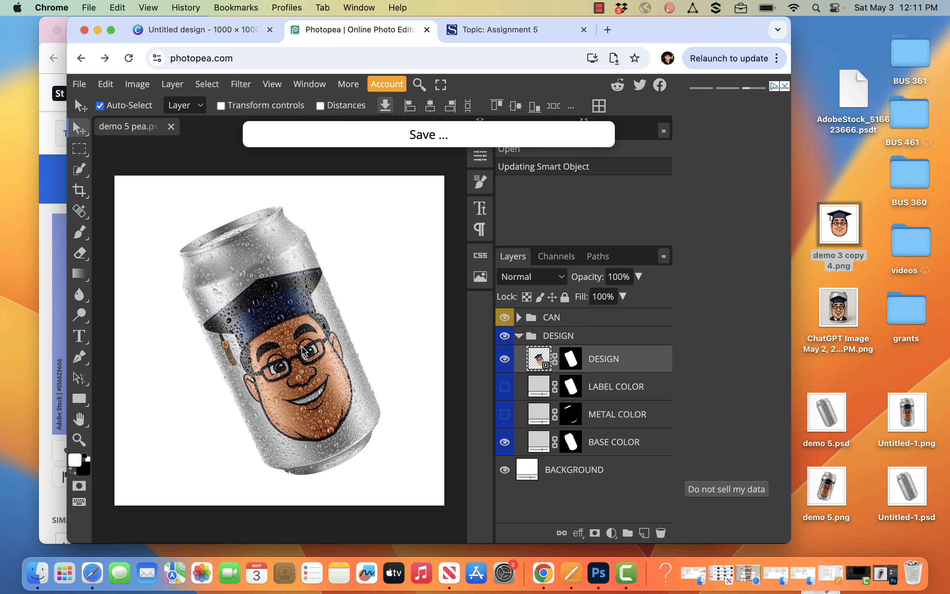
# - Preview the LABEL COLOR layer and turn it back off, and hide the BACKGROUND layer
pyautogui.click(504, 387)
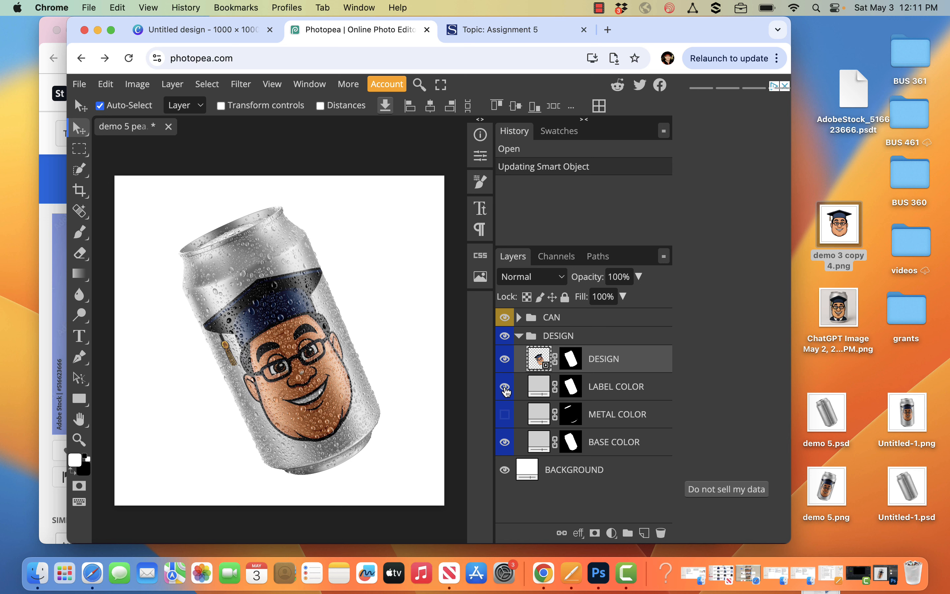
pyautogui.click(505, 388)
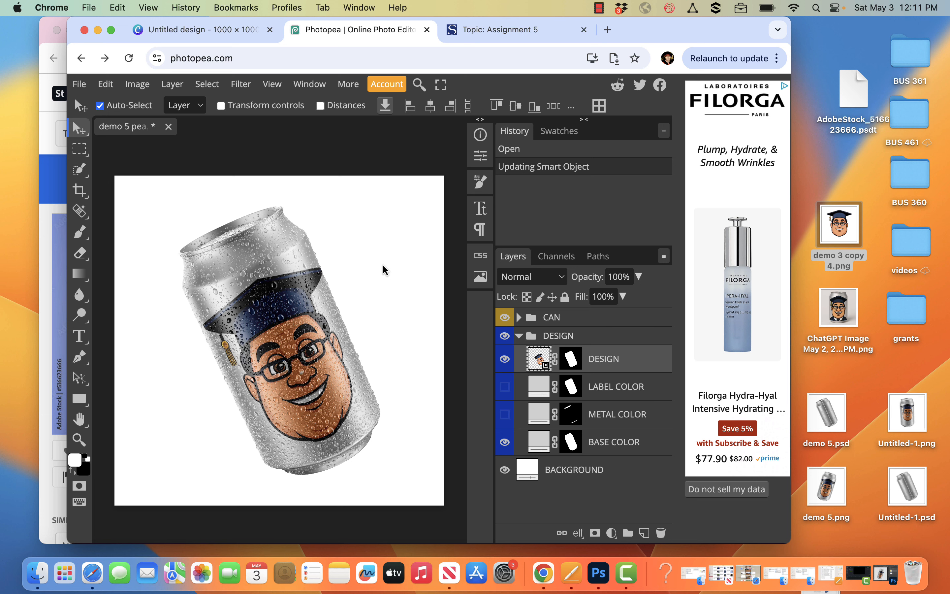
pyautogui.click(79, 84)
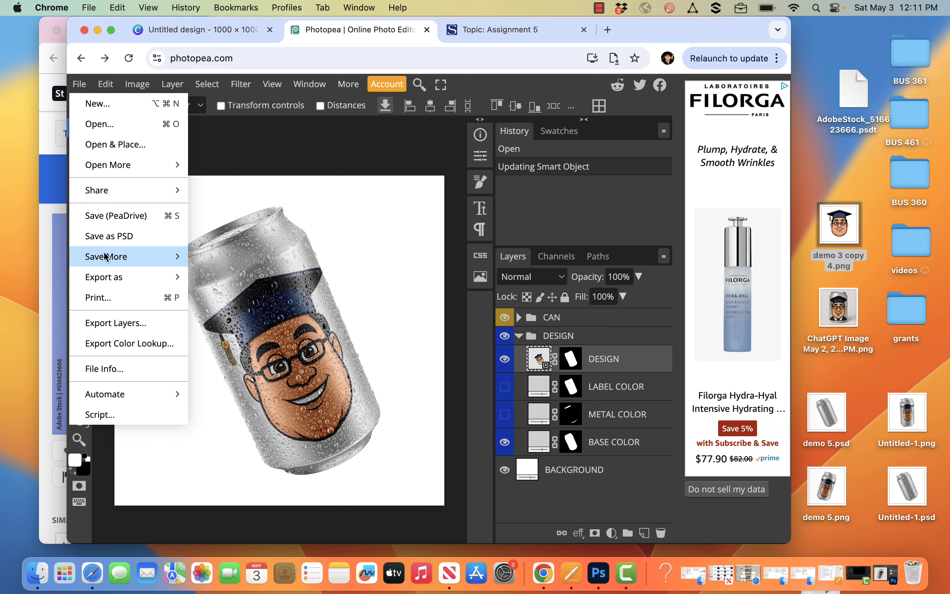
pyautogui.moveTo(110, 277)
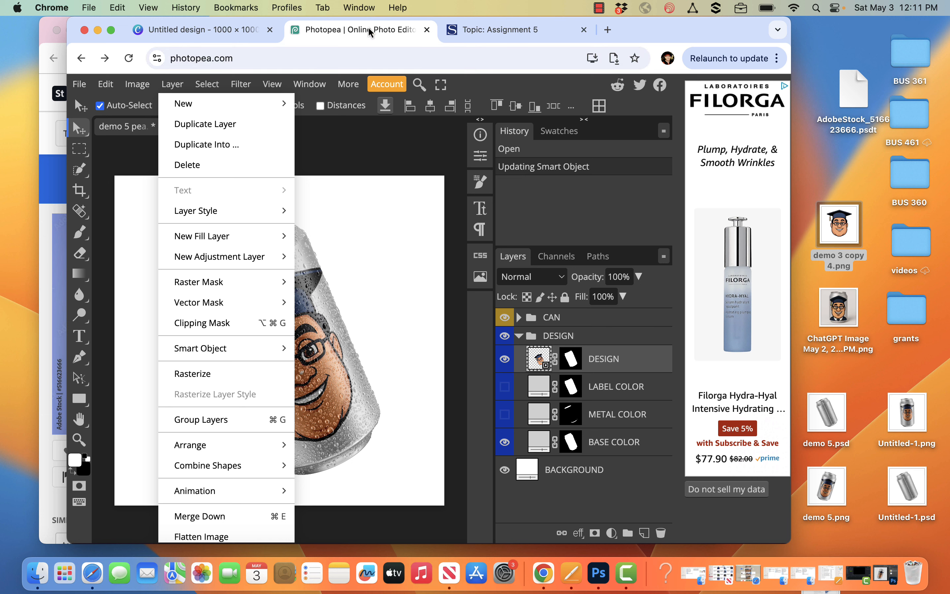
pyautogui.click(652, 213)
pyautogui.click(505, 470)
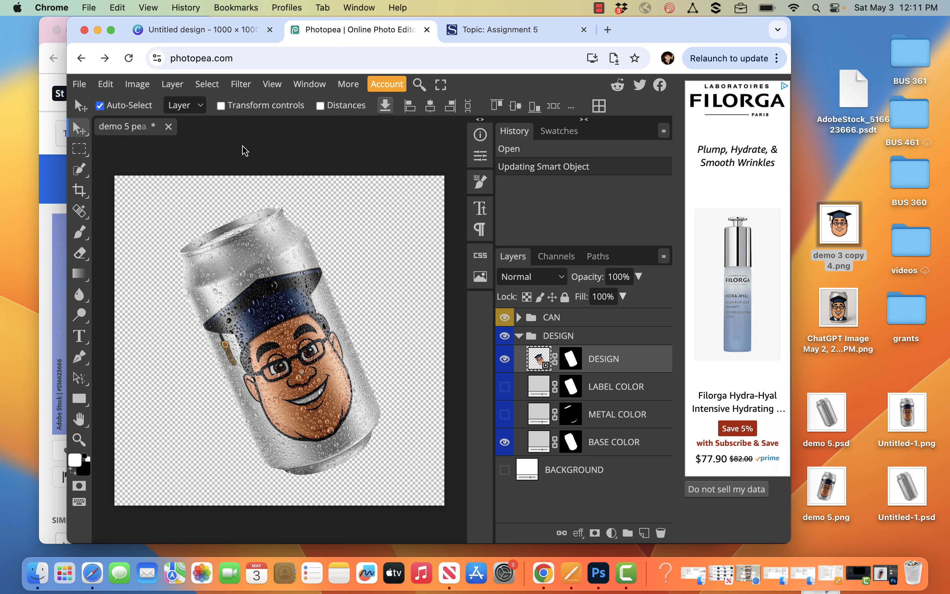
# - Find Free Transform through the command search and try to rotate the DESIGN layer alone to about 14.6°
pyautogui.click(419, 85)
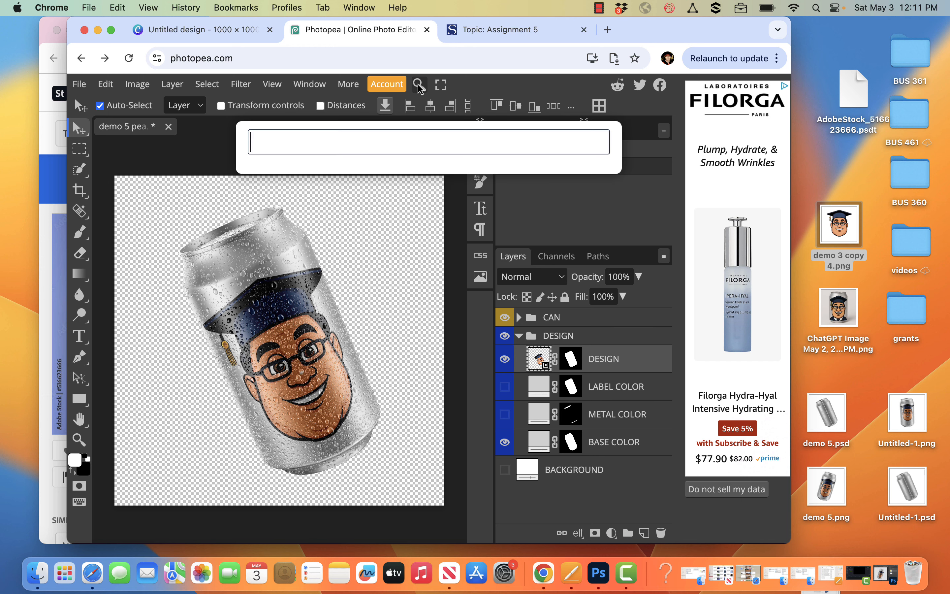
pyautogui.write('transform')
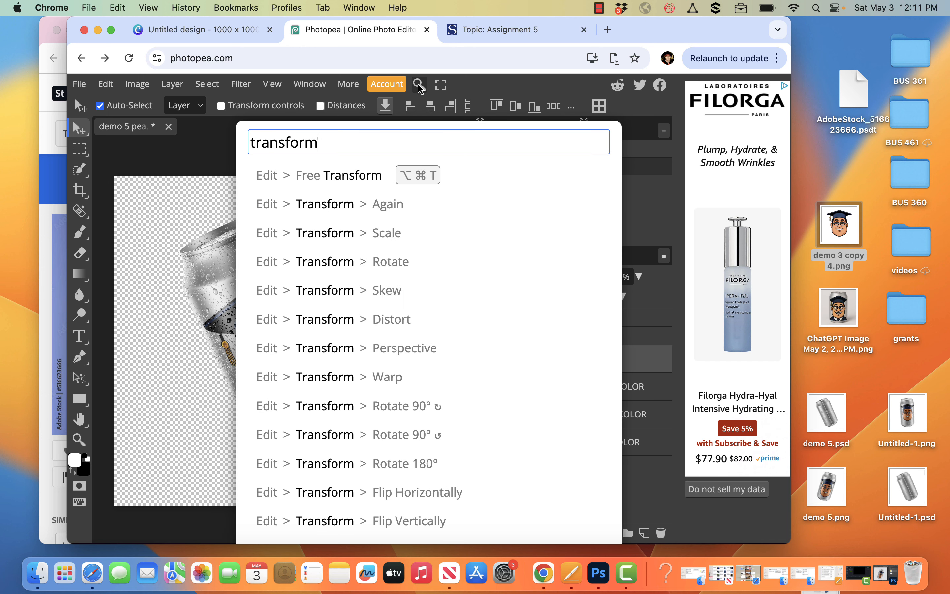
pyautogui.click(348, 187)
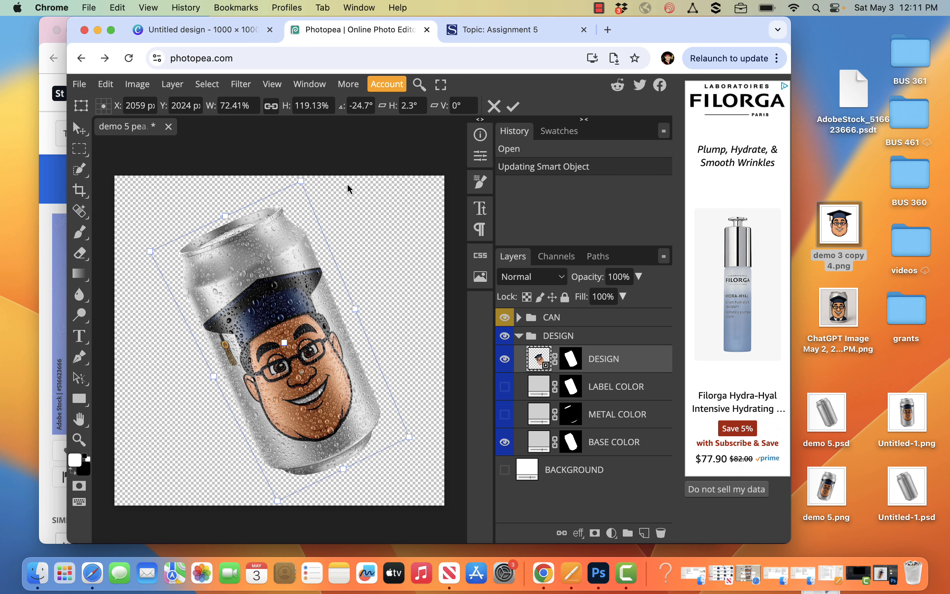
pyautogui.moveTo(301, 171); pyautogui.dragTo(424, 210)
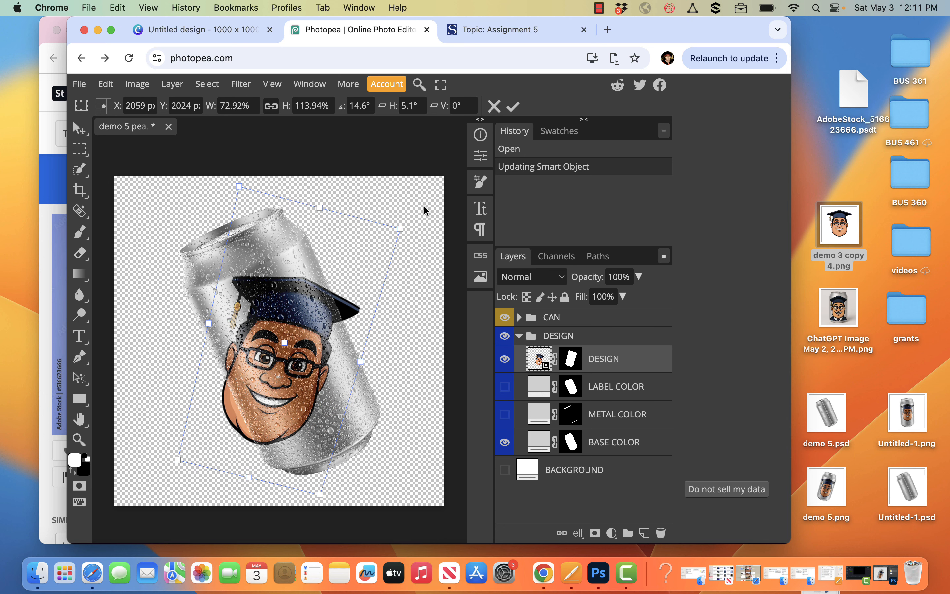
pyautogui.press('Return')
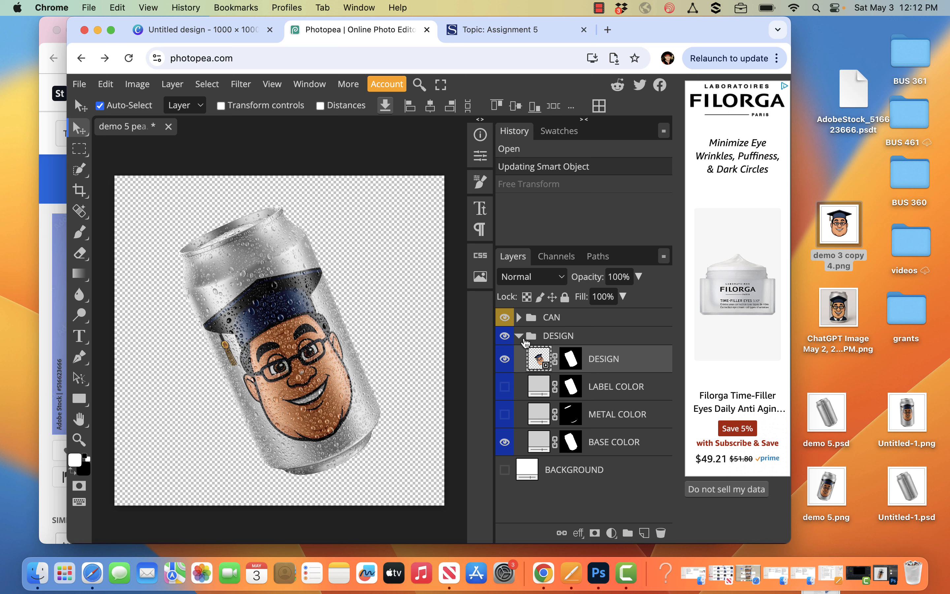
# - Collapse the DESIGN group, create a merged copy of the CAN and DESIGN groups, and hide both original groups
pyautogui.click(519, 336)
pyautogui.click(570, 321)
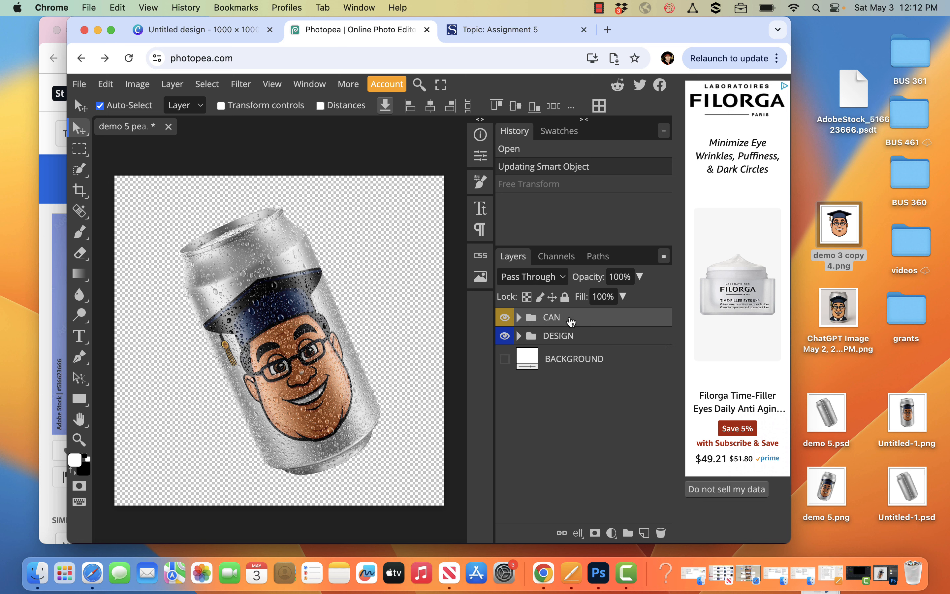
pyautogui.press('super+alt+e')
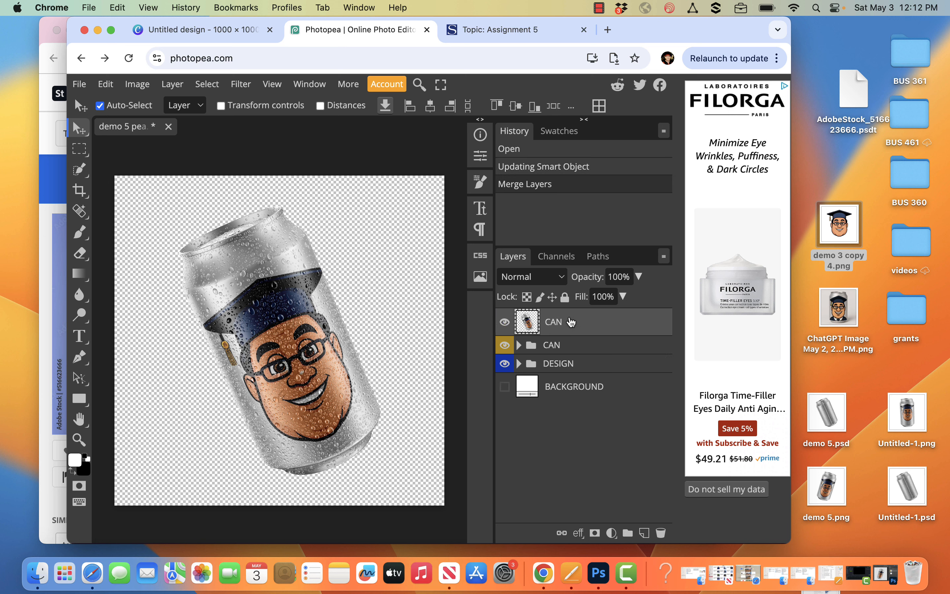
pyautogui.click(505, 344)
pyautogui.press('super+t')
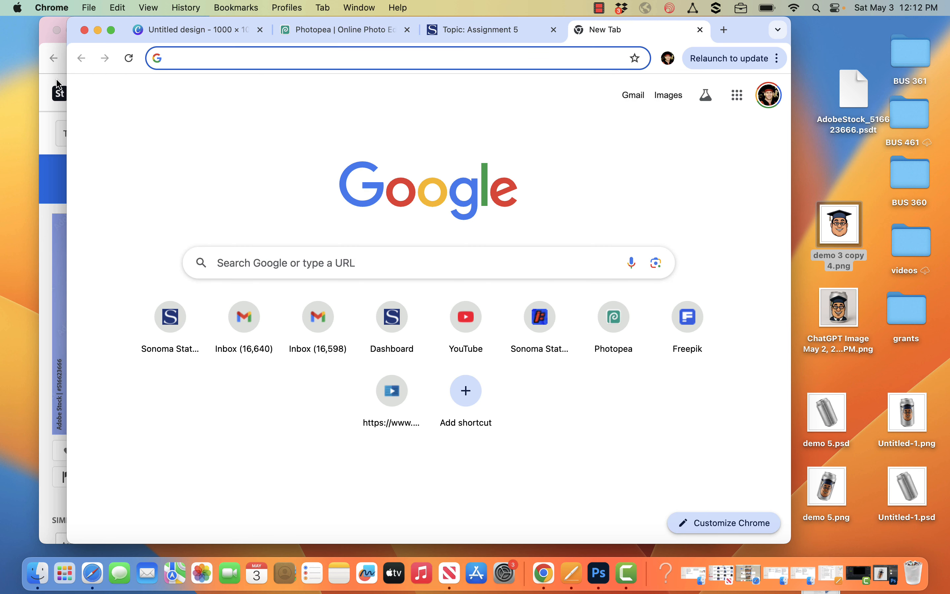
pyautogui.click(314, 34)
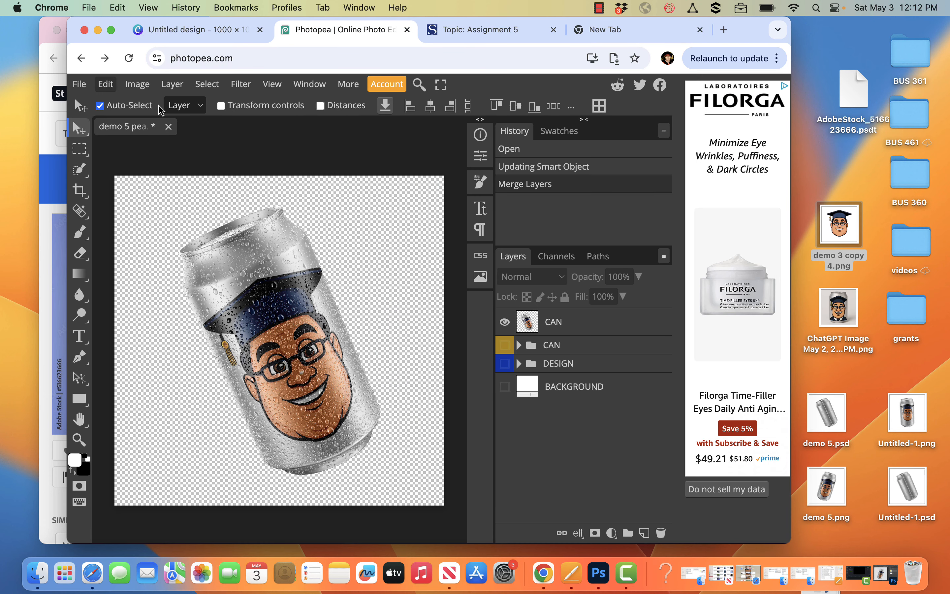
pyautogui.click(419, 84)
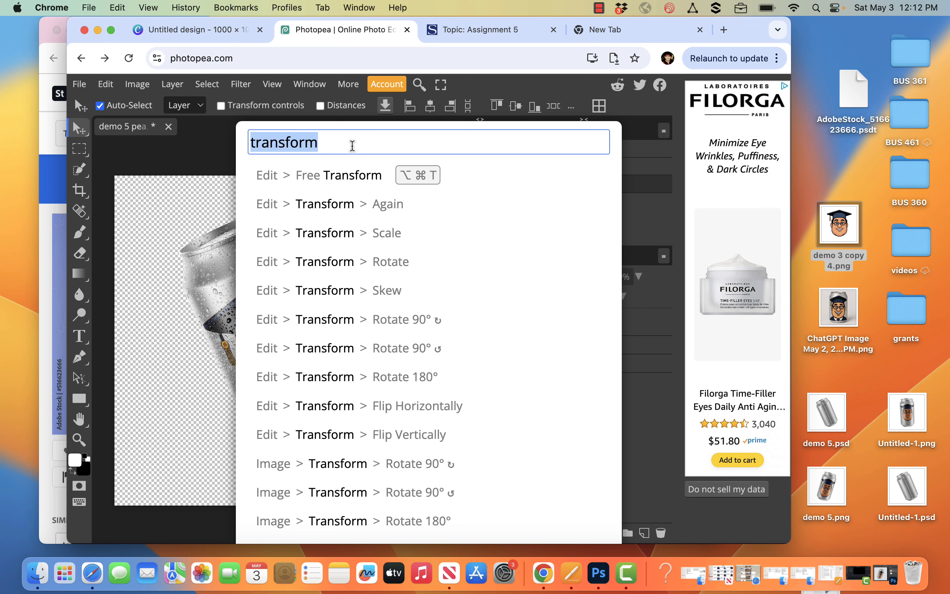
pyautogui.click(363, 177)
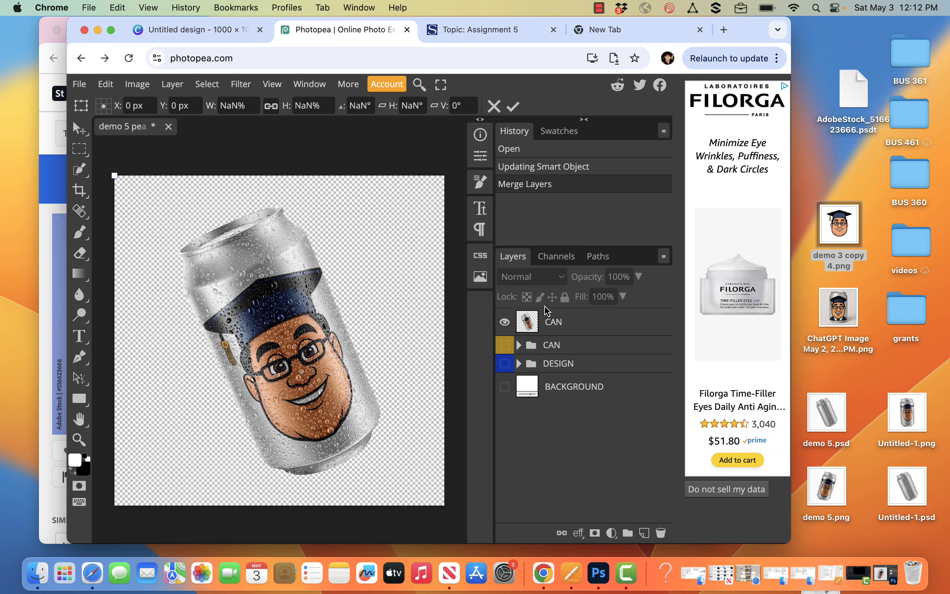
# - Rotate the merged CAN layer about 43.3° clockwise with Free Transform and apply the rotation
pyautogui.click(529, 322)
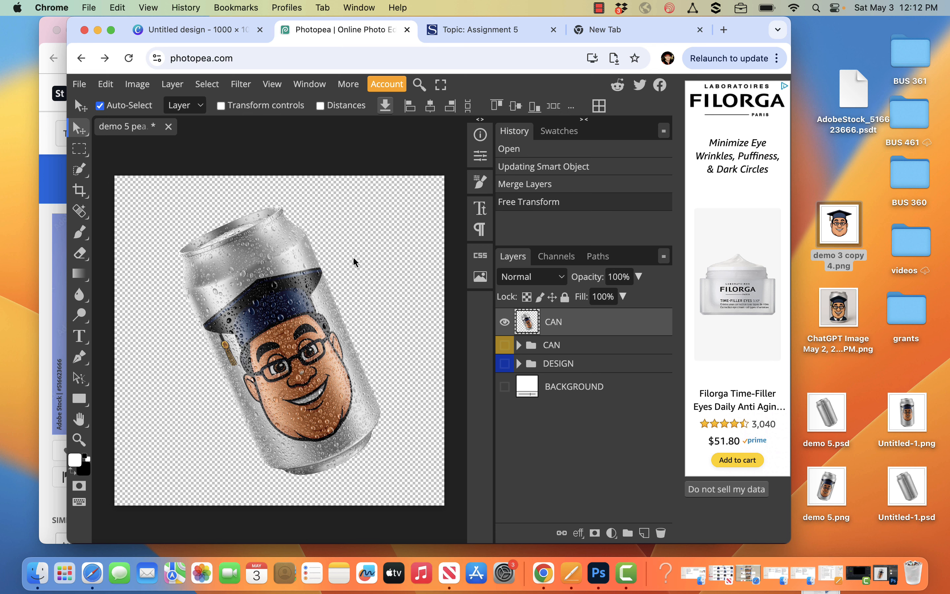
pyautogui.hotkey('ctrl', 't')
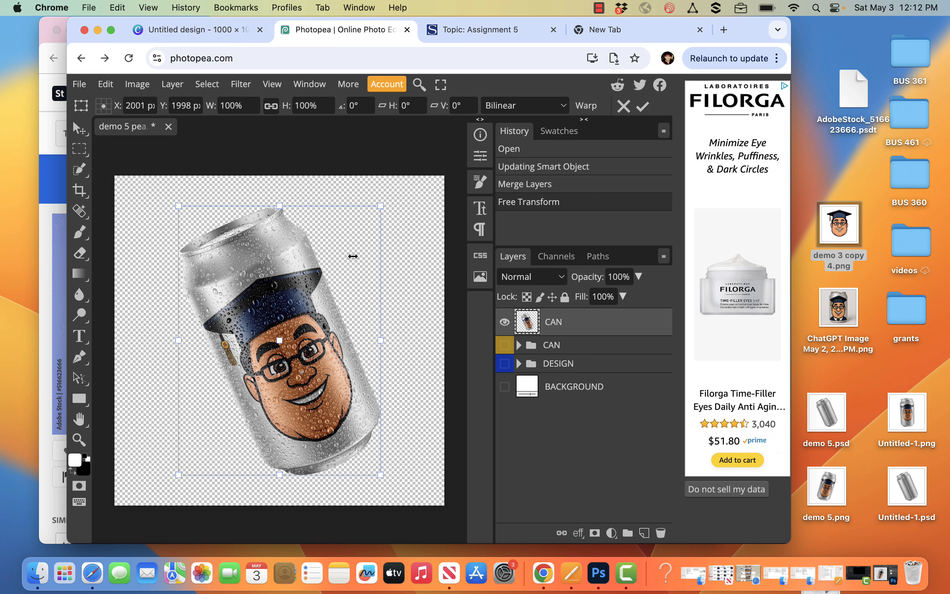
pyautogui.moveTo(388, 196); pyautogui.dragTo(475, 314)
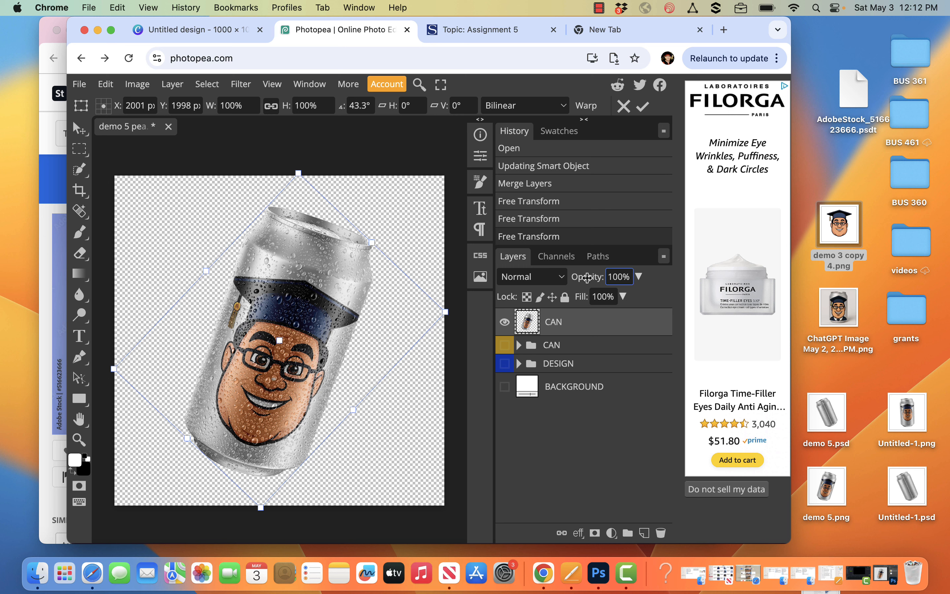
pyautogui.click(642, 106)
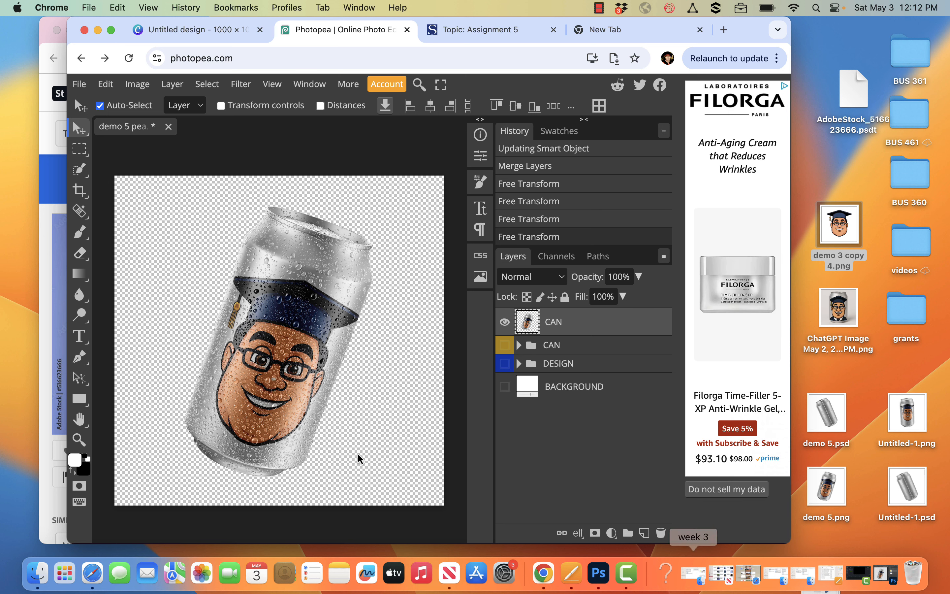
# - Switch to ChatGPT in the other Chrome window and close the enlarged can image to return to the chat
pyautogui.click(53, 22)
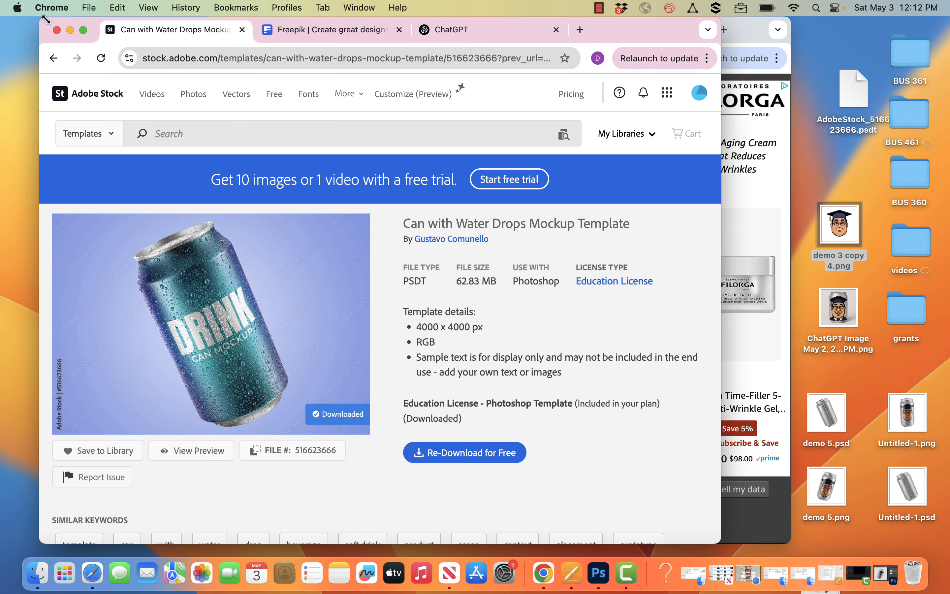
pyautogui.click(462, 30)
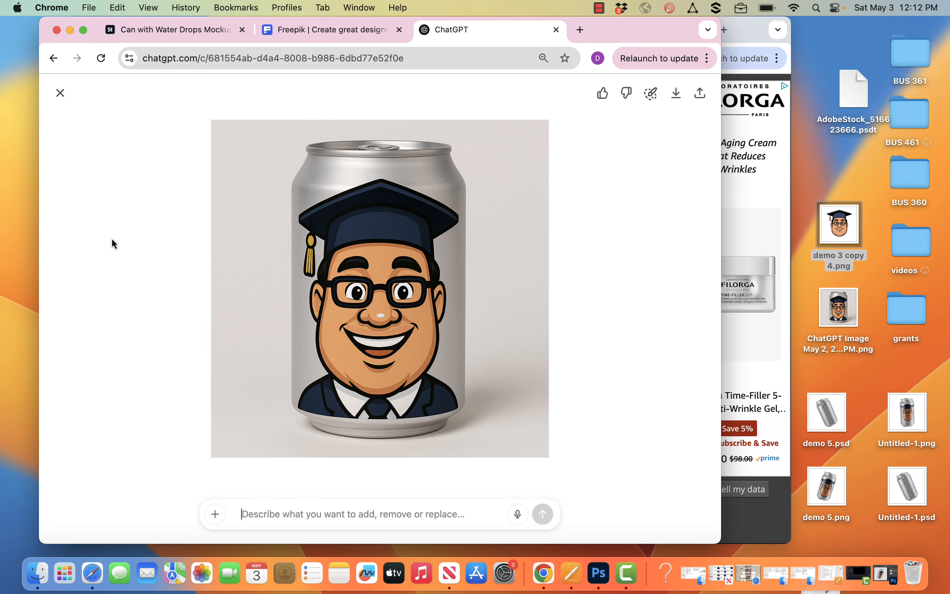
pyautogui.click(60, 93)
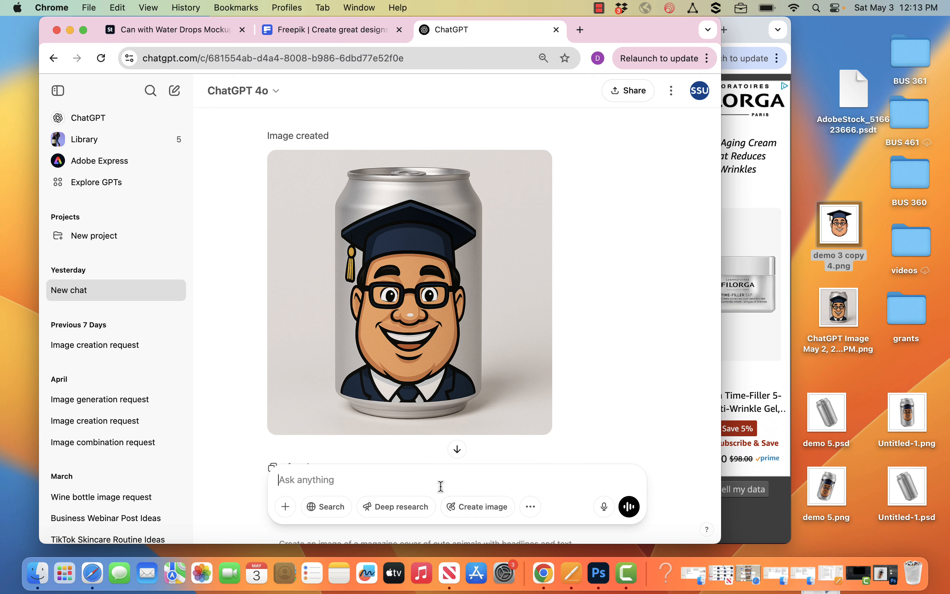
# - Submit an image creation request with the prompt "soda can mockup" and demo 3 copy 4.png from the desktop attached
pyautogui.click(473, 506)
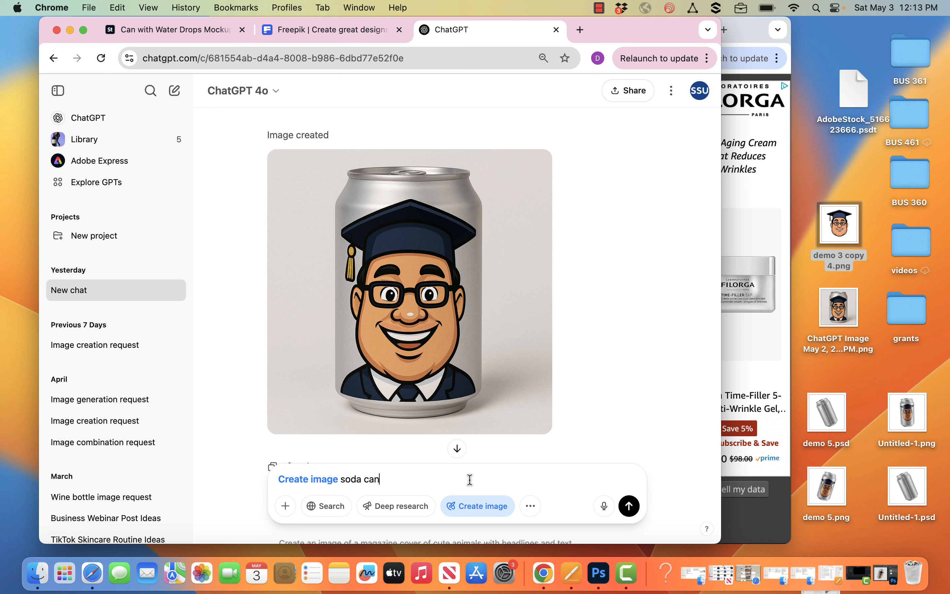
pyautogui.write('soda can mockup')
pyautogui.moveTo(844, 238); pyautogui.dragTo(455, 290)
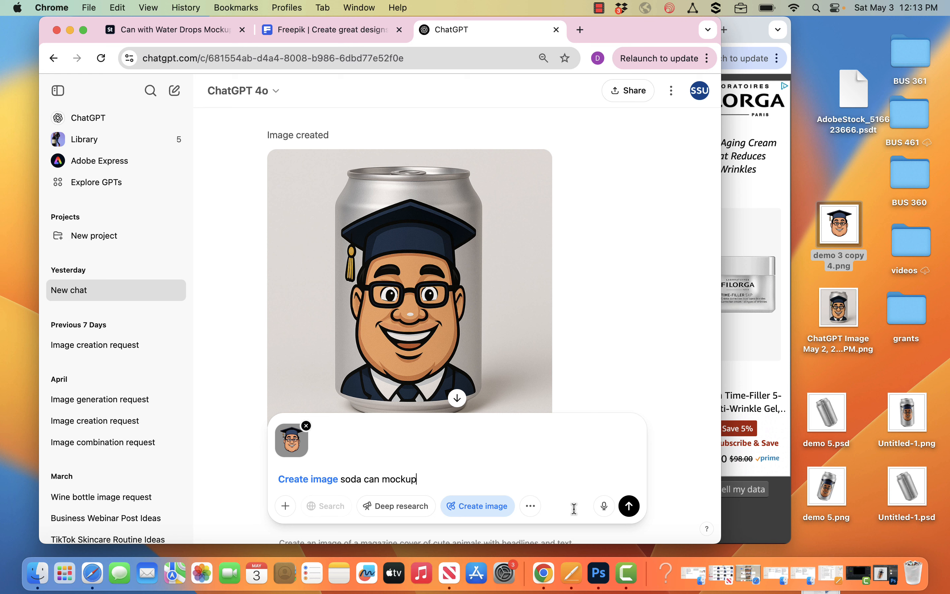
pyautogui.click(629, 506)
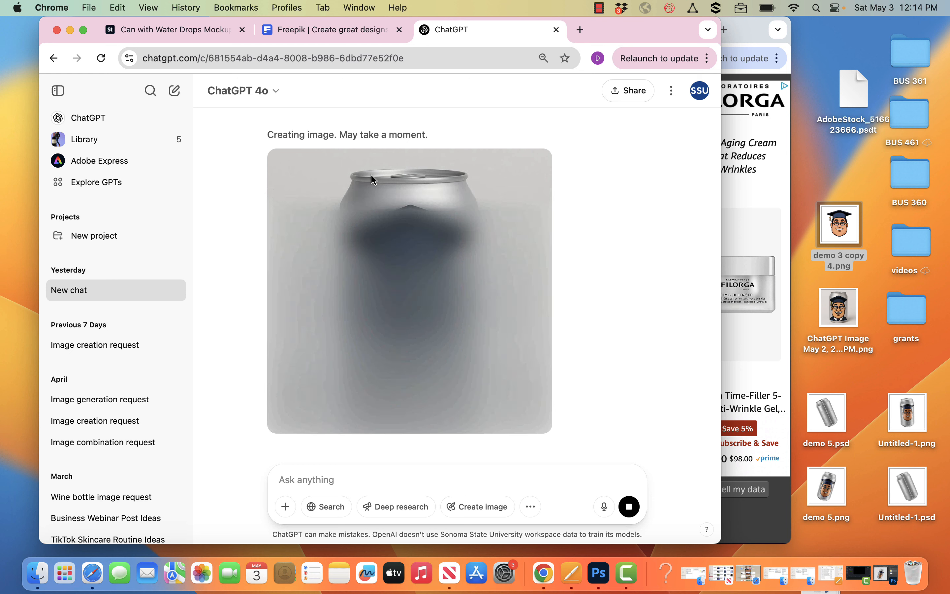
# - Preview demo 5.png from the desktop to examine the finished can mockup, and close the preview
pyautogui.doubleClick(819, 493)
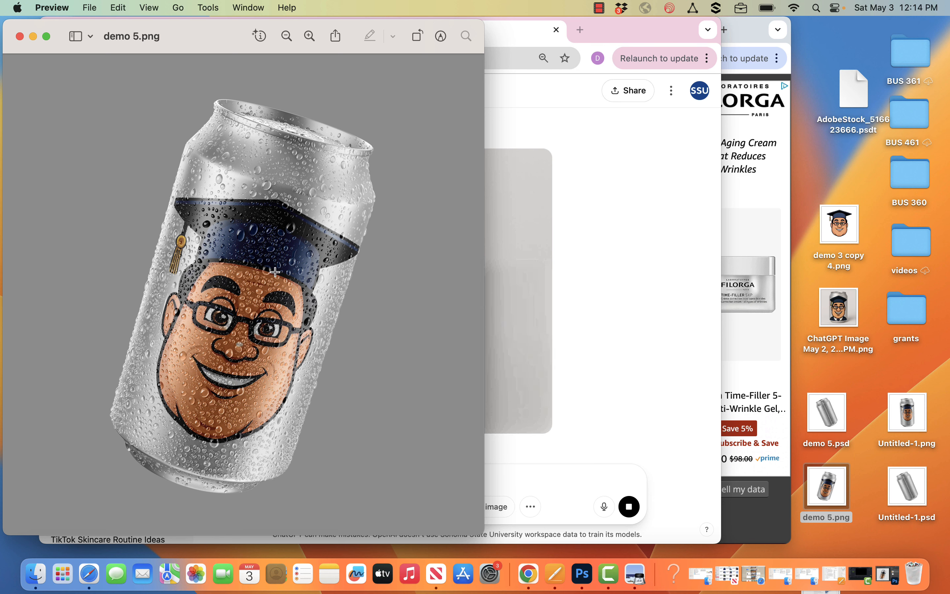
pyautogui.click(19, 37)
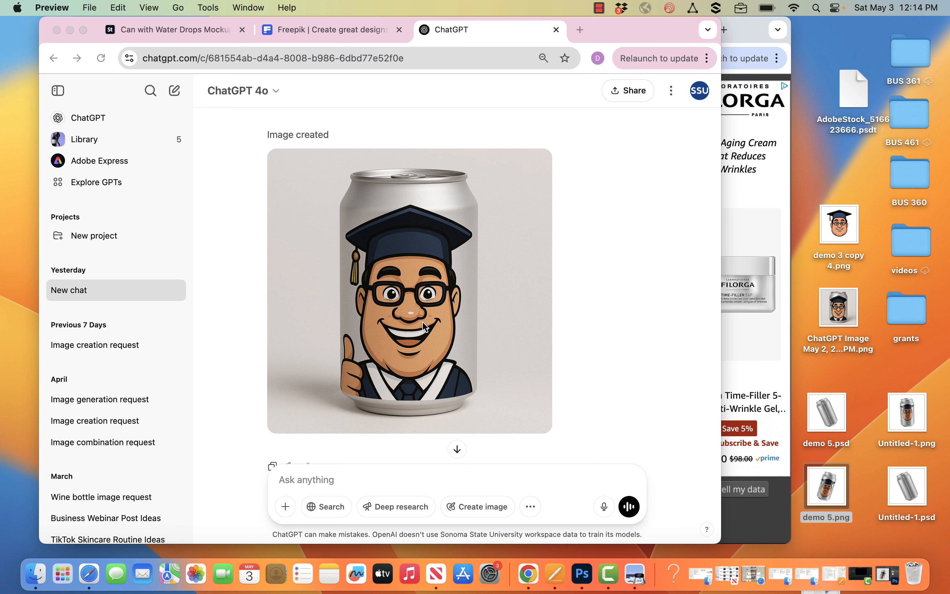
# - Open the new can image for selection editing, brush over the background beside the can's upper right, and submit the prompt "bird" for that area
pyautogui.click(376, 388)
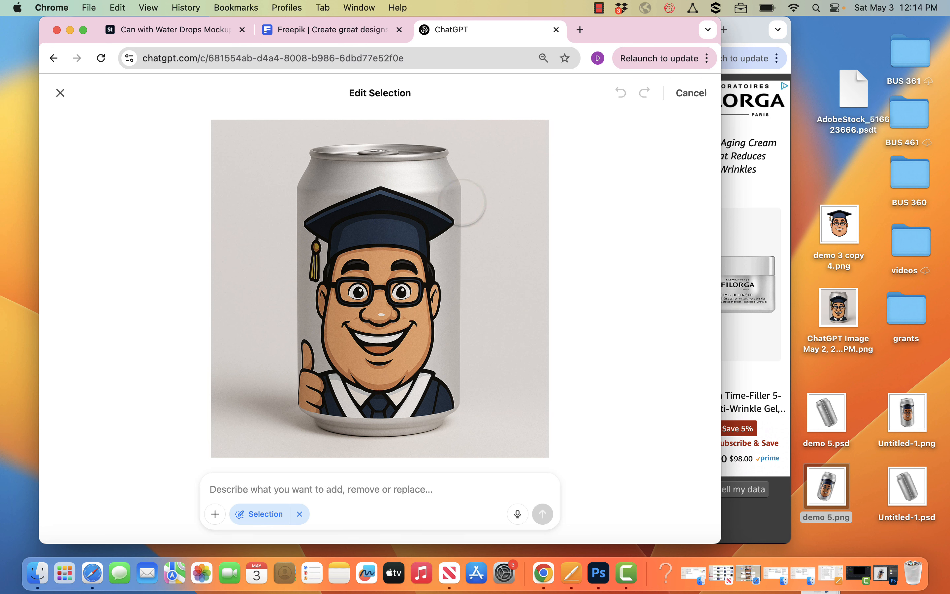
pyautogui.moveTo(484, 179)
pyautogui.mouseDown()
pyautogui.moveTo(490, 239)
pyautogui.moveTo(502, 193)
pyautogui.mouseUp()
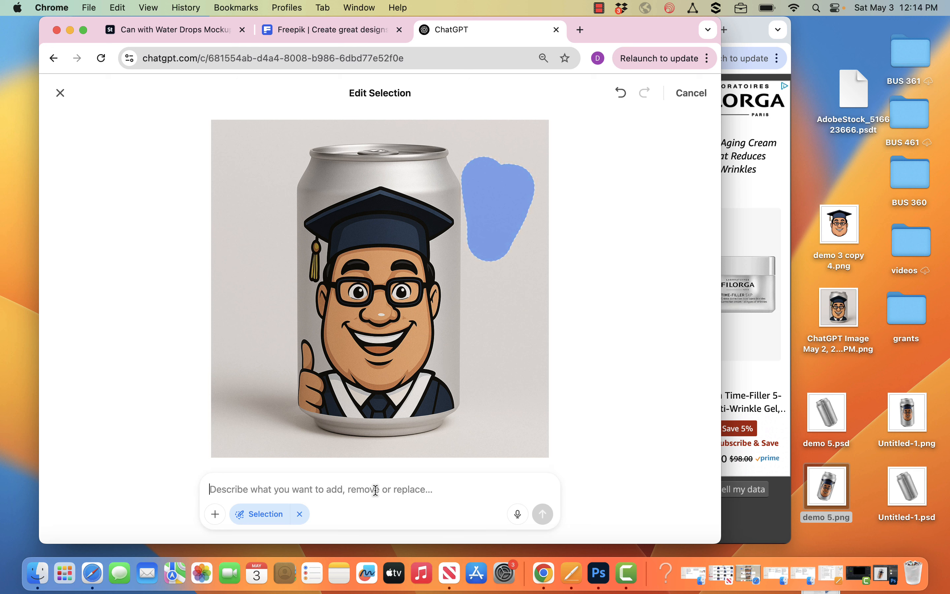
pyautogui.write('bird')
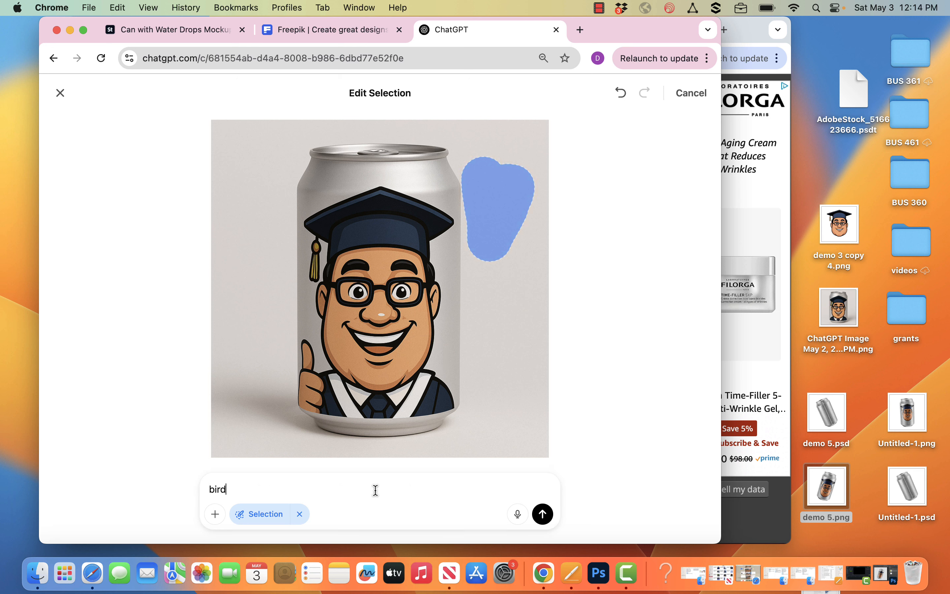
pyautogui.press('Return')
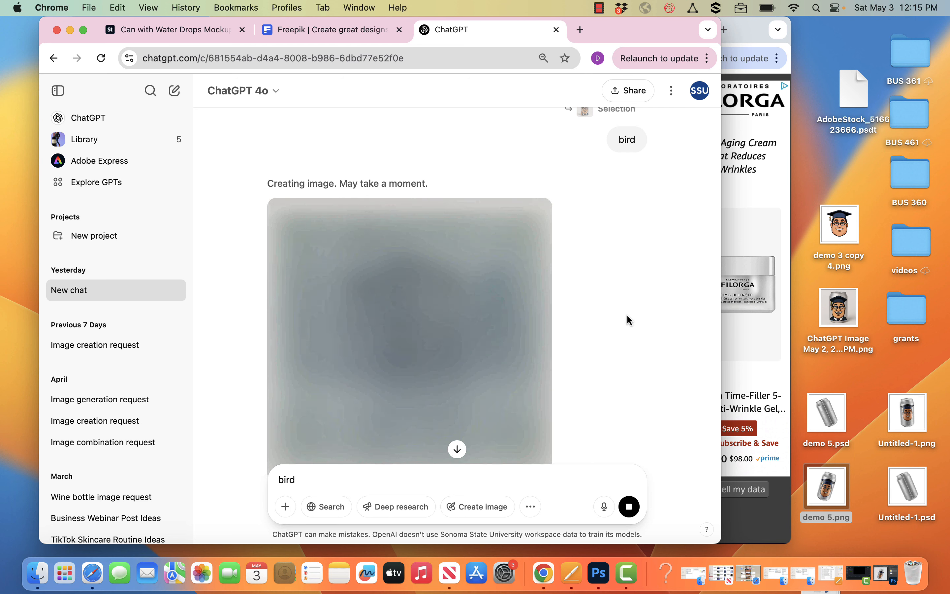
pyautogui.scroll(-2, 626, 315)
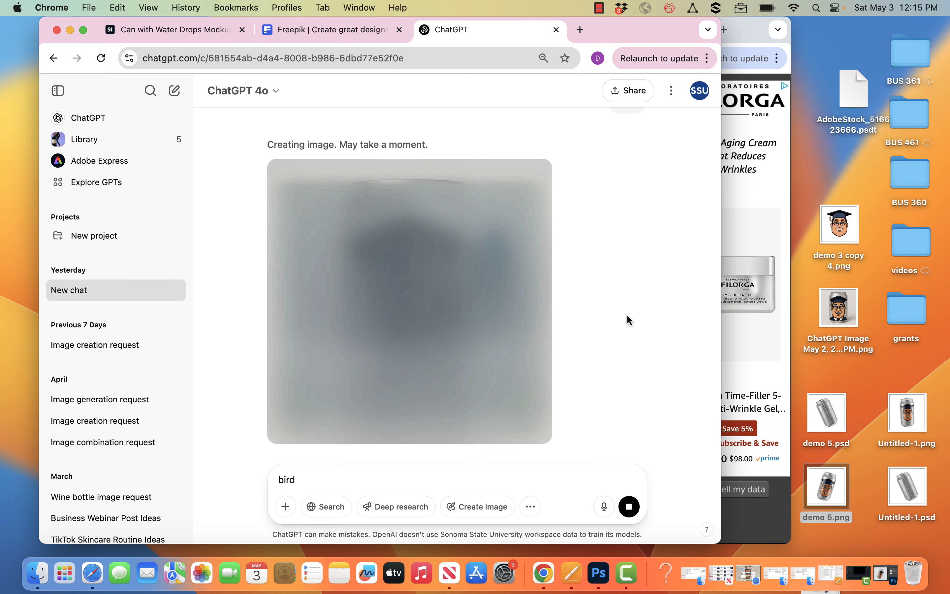